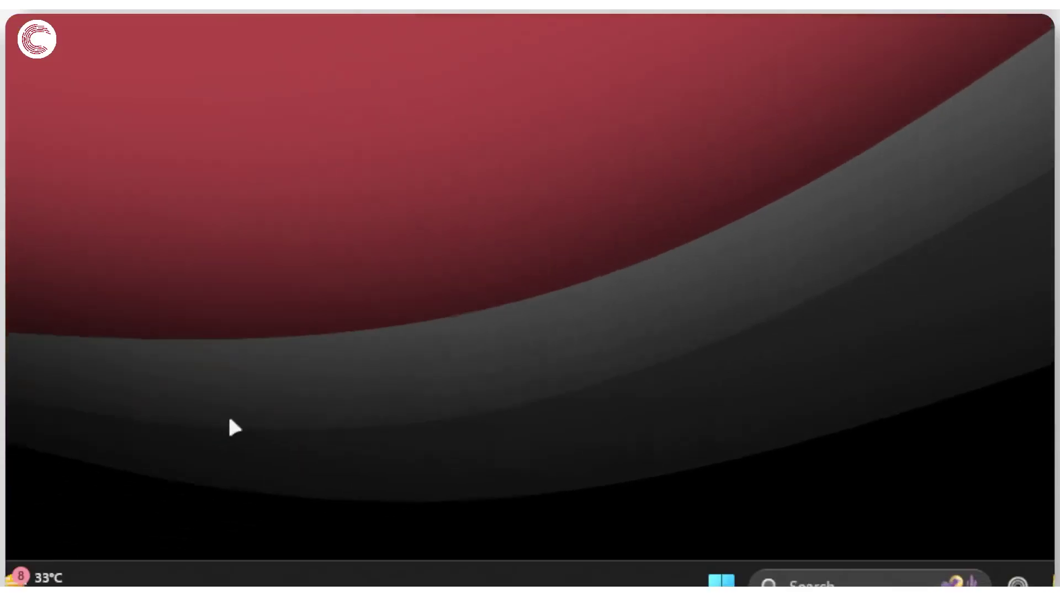
Run sysdm.cpl from the Run box to open System Properties
{"action": "key", "text": "super+r"}
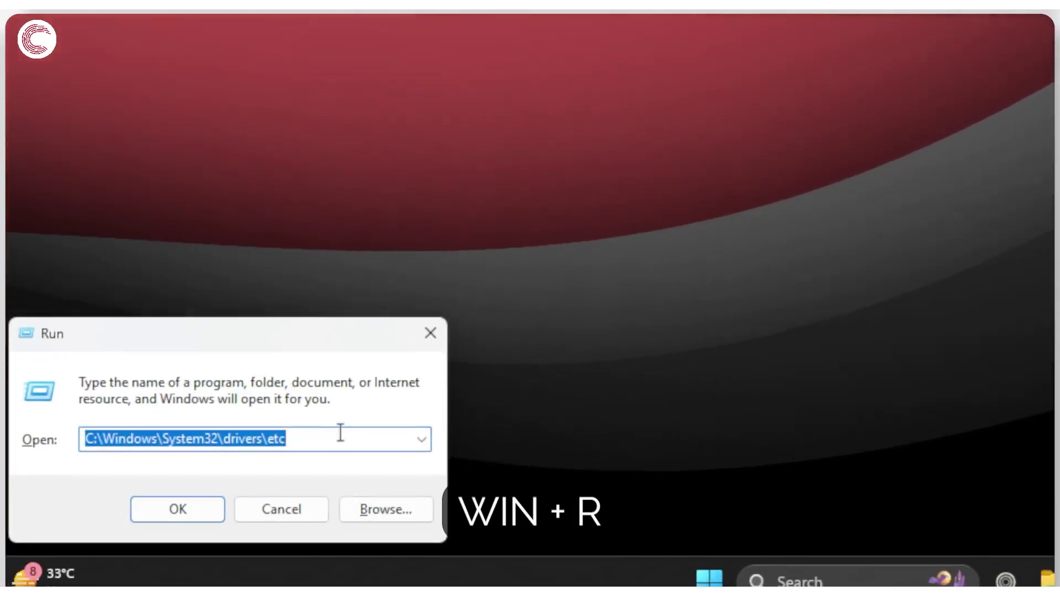
{"action": "key", "text": "BackSpace"}
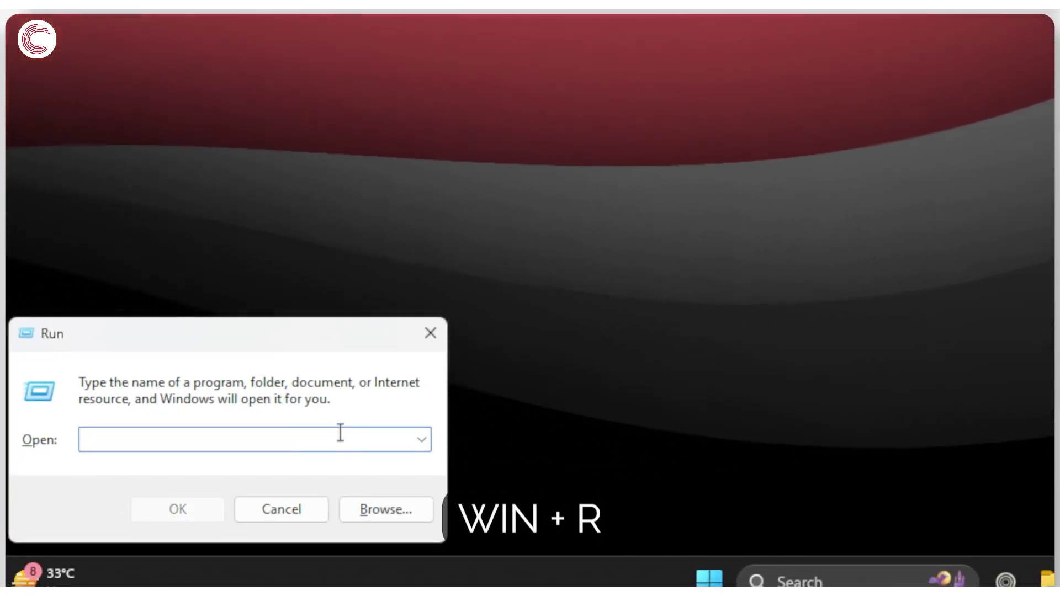
{"action": "type", "text": "sysdm"}
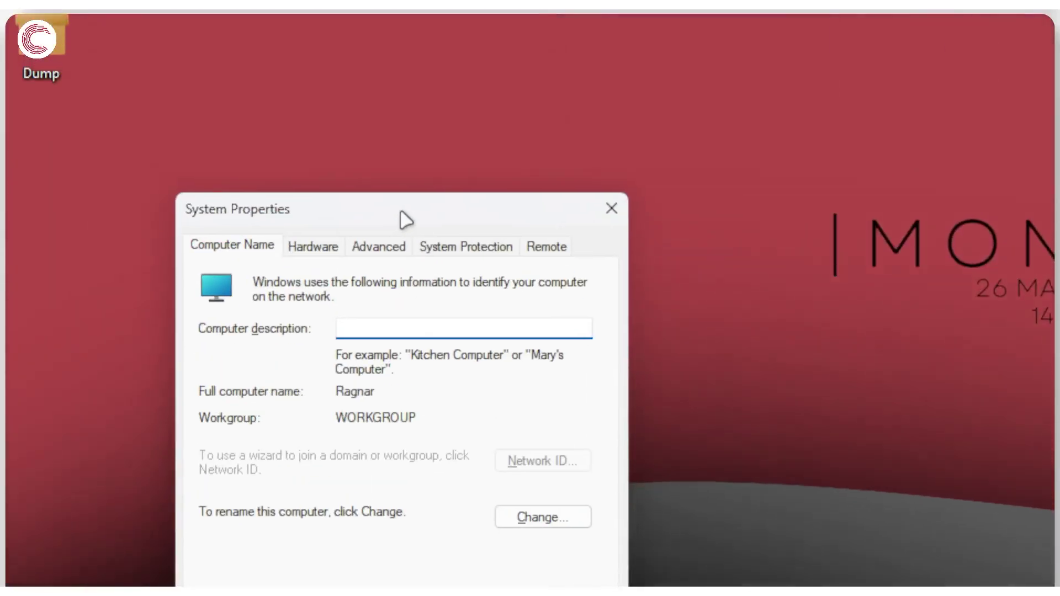
Set visual effects to Adjust for best performance, then close Performance Options and System Properties
{"action": "left_click", "coordinate": [365, 252]}
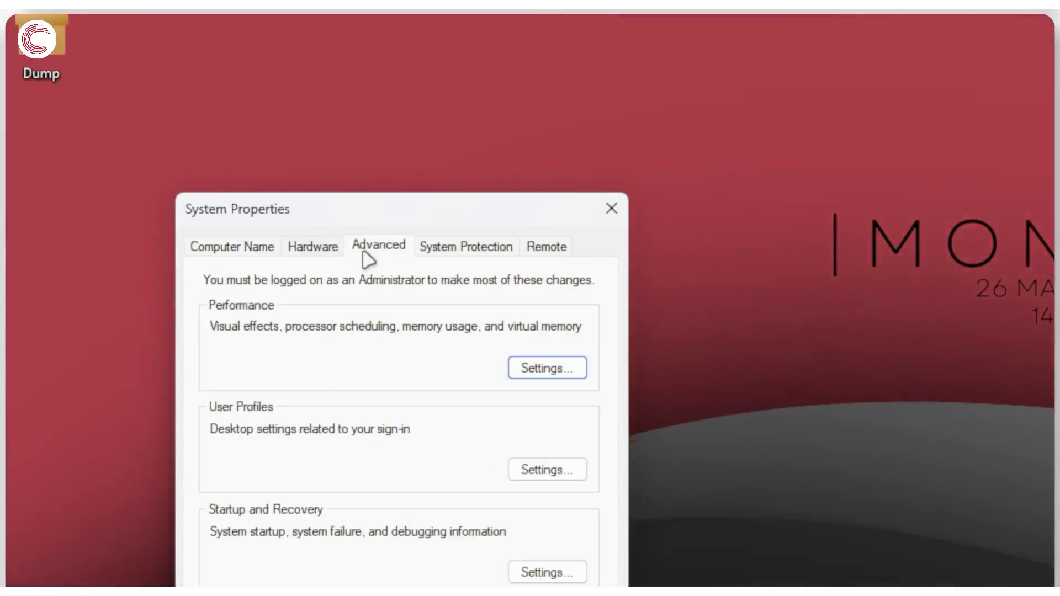
{"action": "left_click", "coordinate": [543, 373]}
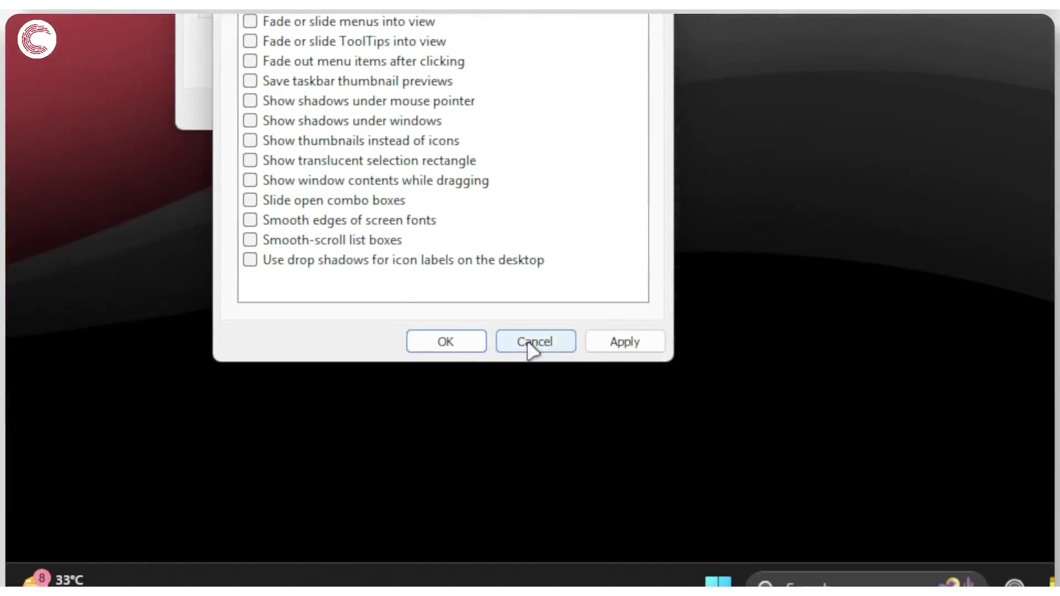
{"action": "left_click", "coordinate": [534, 548]}
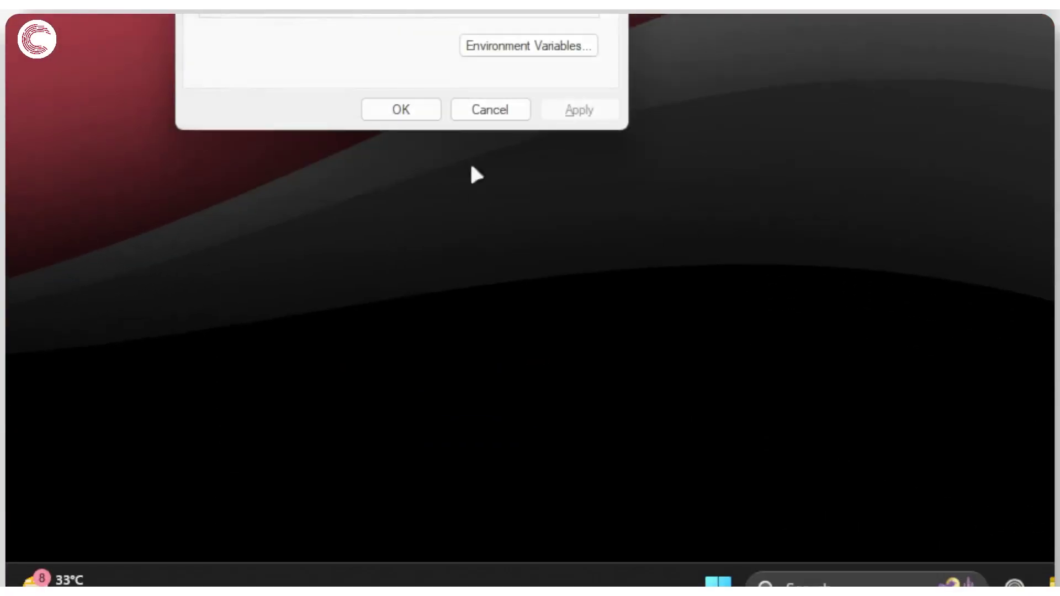
{"action": "left_click", "coordinate": [375, 110]}
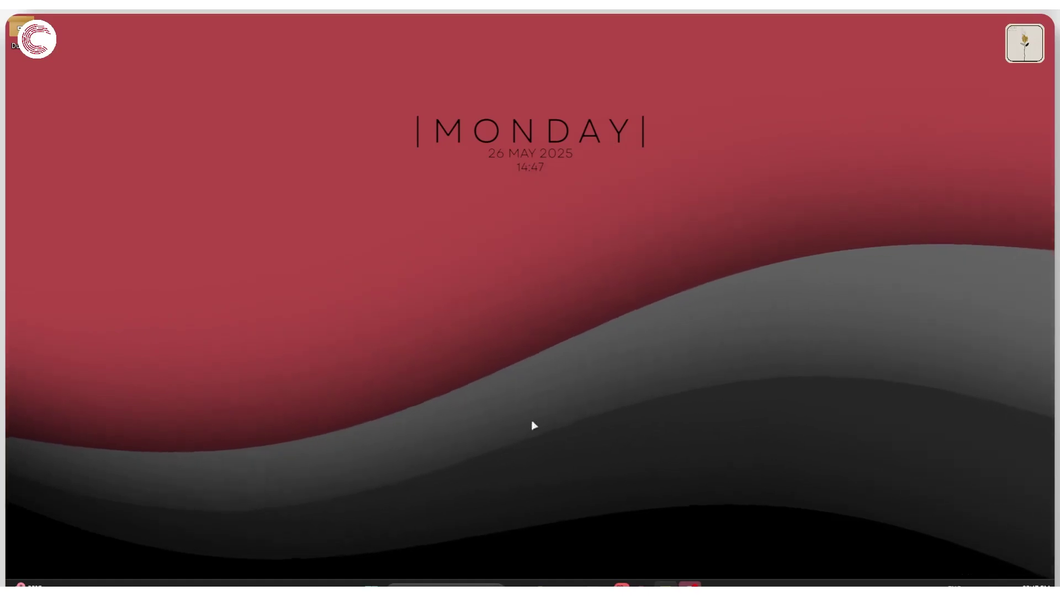
Search msconfig in the Start menu and launch System Configuration
{"action": "key", "text": "super"}
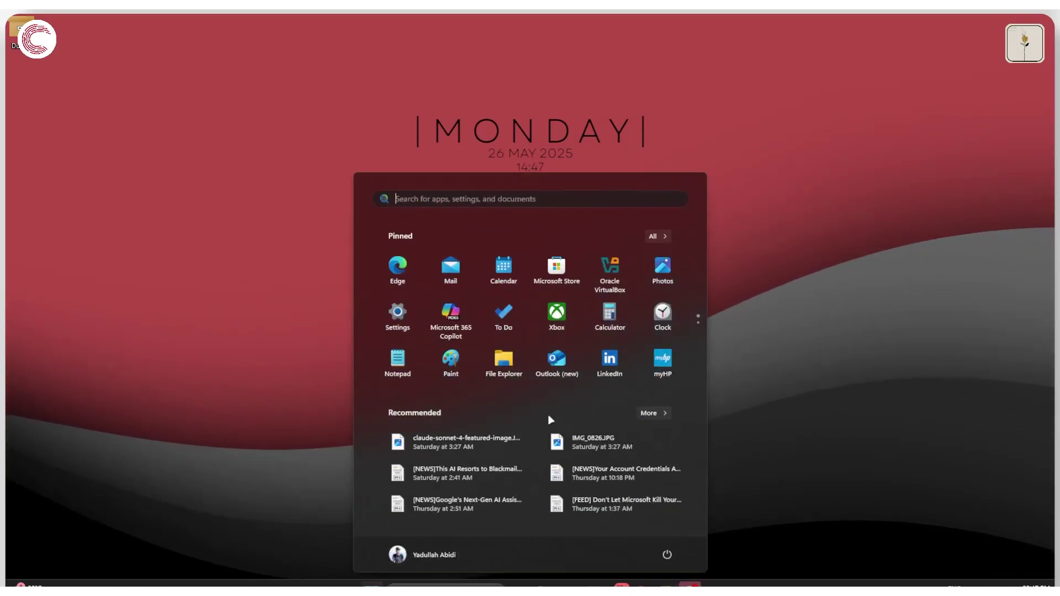
{"action": "type", "text": "msconfig"}
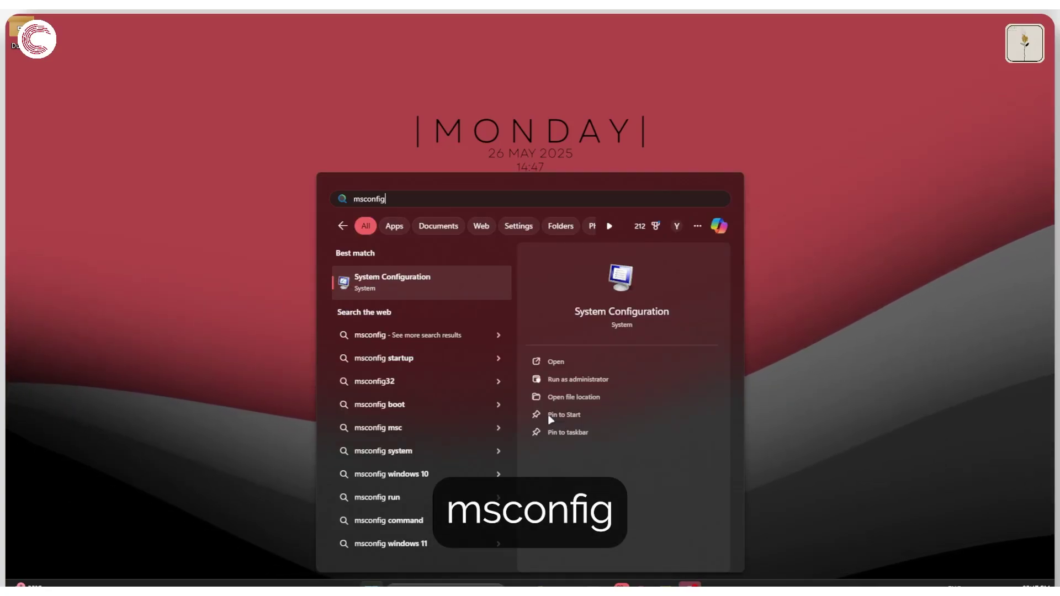
{"action": "key", "text": "Return"}
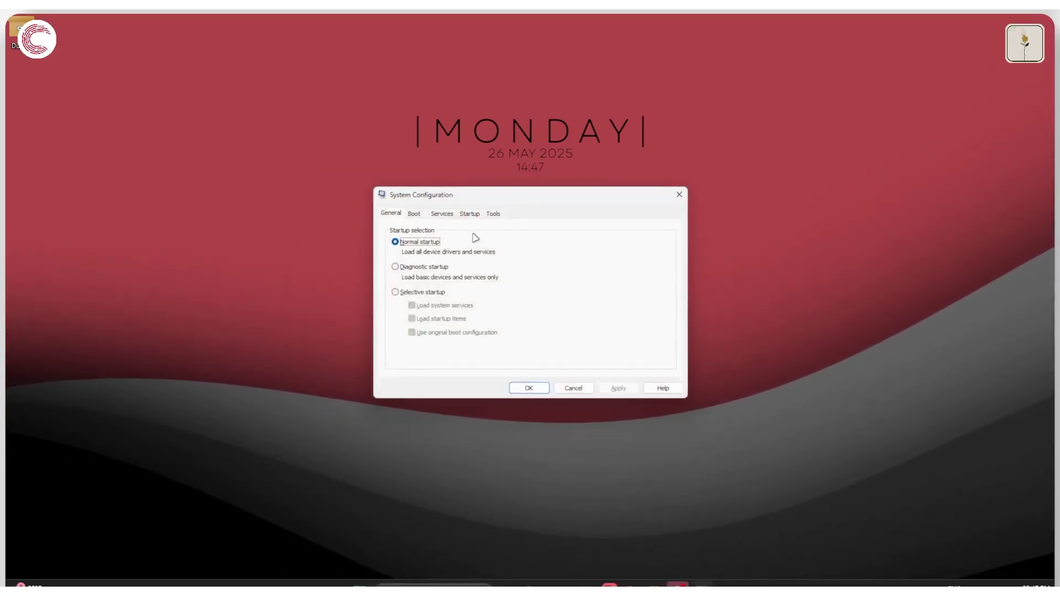
Show the Services tab with Hide all Microsoft services ticked and scroll the list
{"action": "left_click", "coordinate": [450, 215]}
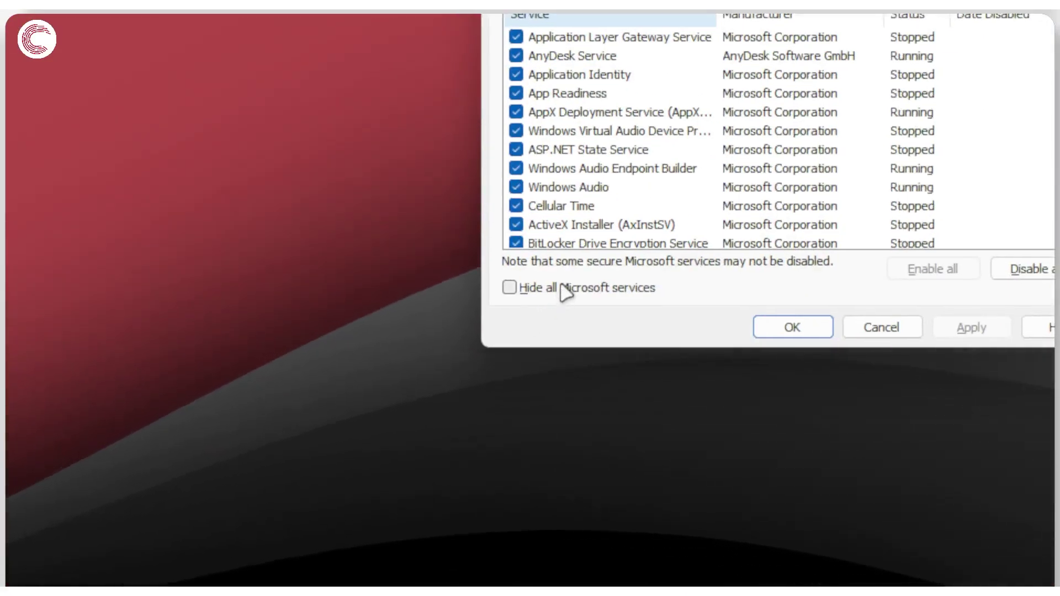
{"action": "left_click", "coordinate": [563, 289]}
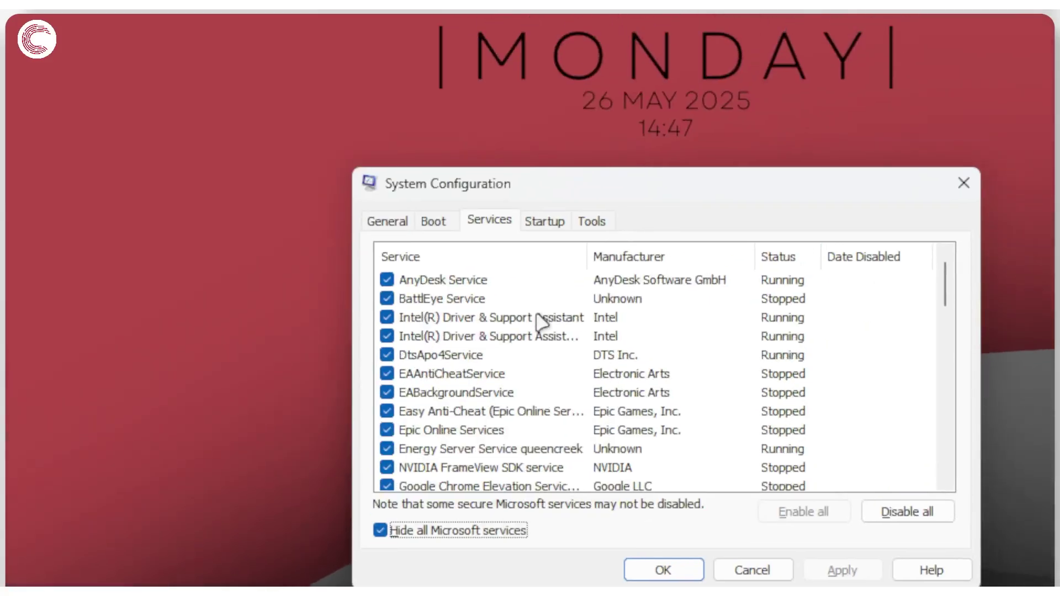
{"action": "scroll", "coordinate": [540, 320], "scroll_direction": "down", "scroll_amount": 5}
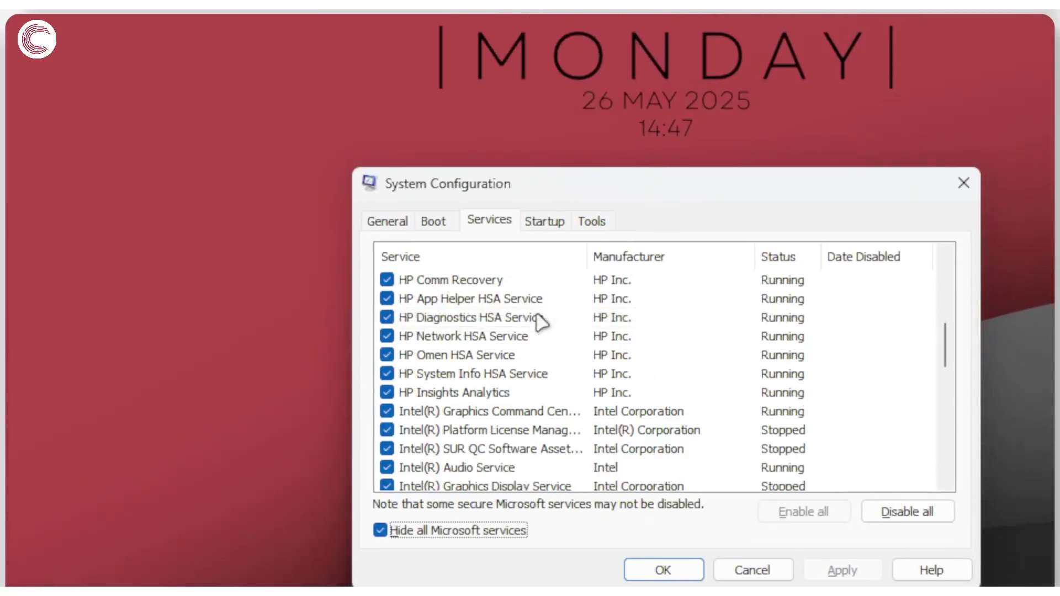
{"action": "scroll", "coordinate": [540, 320], "scroll_direction": "down", "scroll_amount": 3}
{"action": "scroll", "coordinate": [540, 320], "scroll_direction": "up", "scroll_amount": 3}
{"action": "scroll", "coordinate": [540, 320], "scroll_direction": "up", "scroll_amount": 1}
Review the HP HSA, HP Insights Analytics and Google Chrome, Play Games and Updater service entries
{"action": "left_click", "coordinate": [492, 355]}
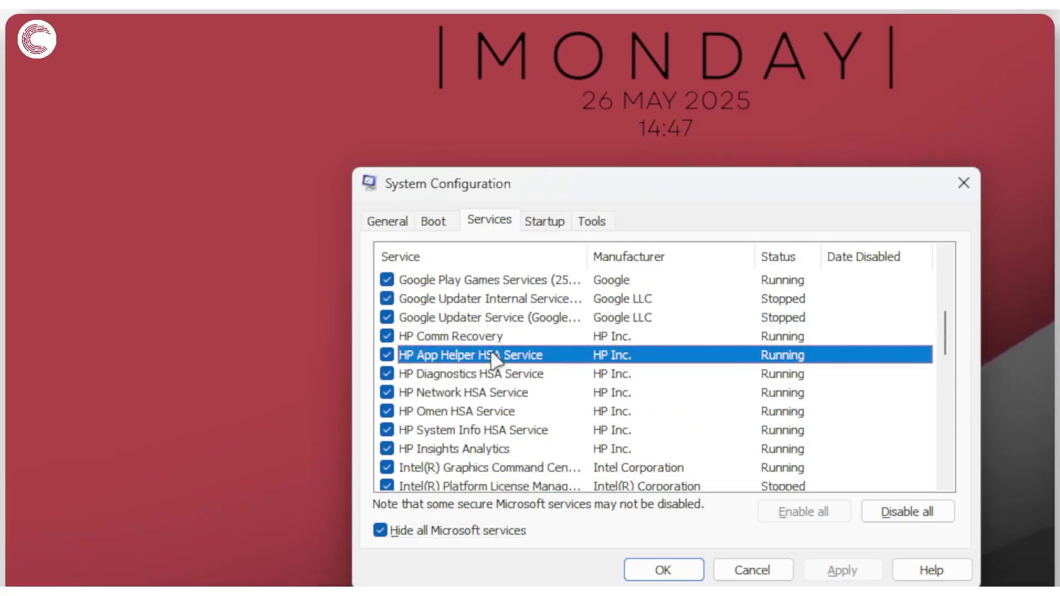
{"action": "left_click", "coordinate": [496, 377]}
{"action": "left_click", "coordinate": [501, 394]}
{"action": "left_click", "coordinate": [502, 413]}
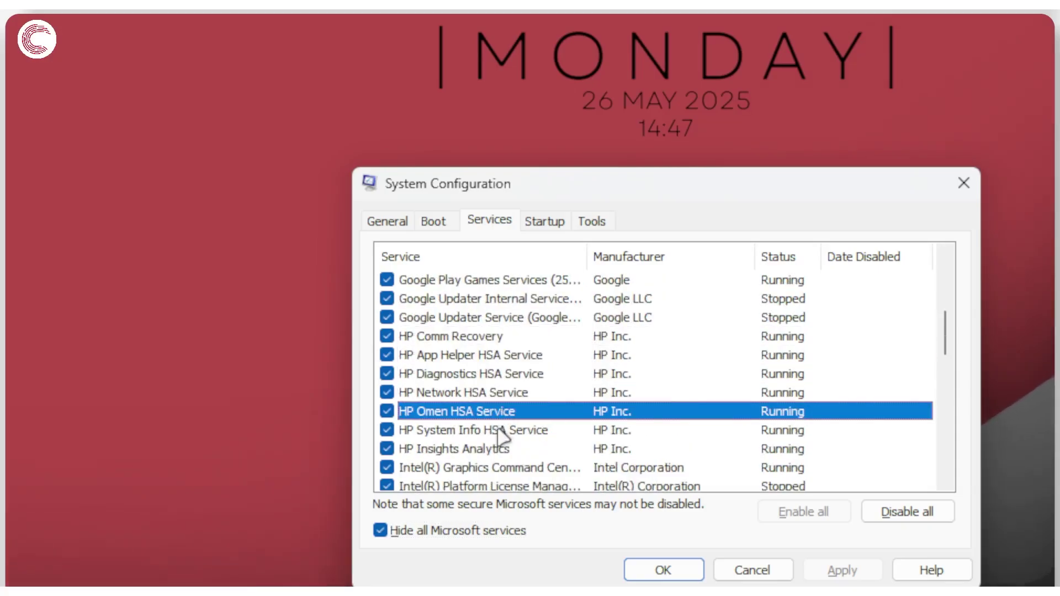
{"action": "left_click", "coordinate": [497, 430]}
{"action": "left_click", "coordinate": [493, 449]}
{"action": "scroll", "coordinate": [555, 401], "scroll_direction": "up", "scroll_amount": 2}
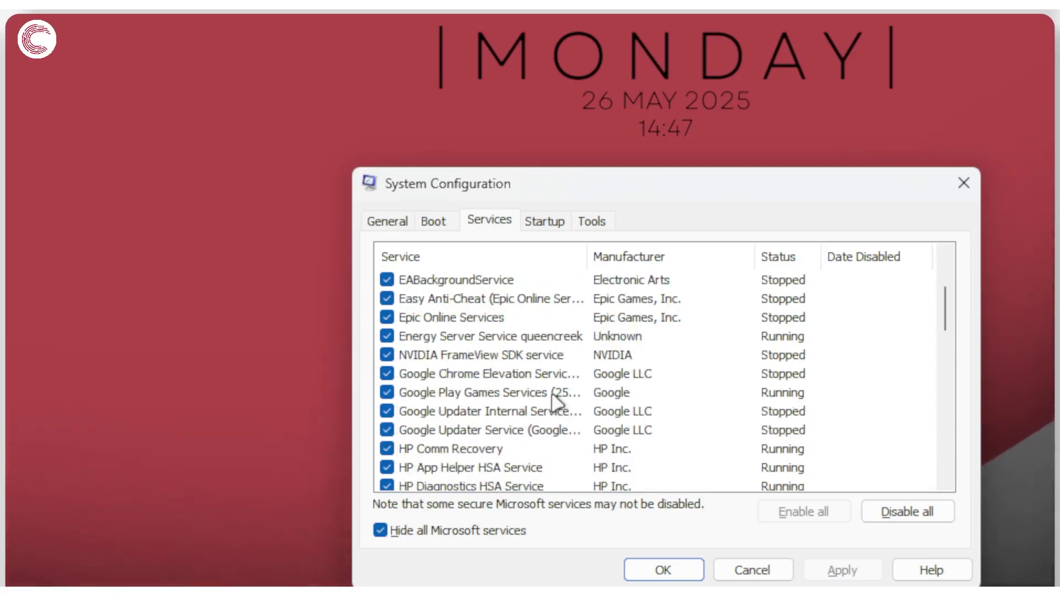
{"action": "left_click", "coordinate": [511, 374]}
{"action": "left_click", "coordinate": [512, 393]}
{"action": "left_click", "coordinate": [513, 412]}
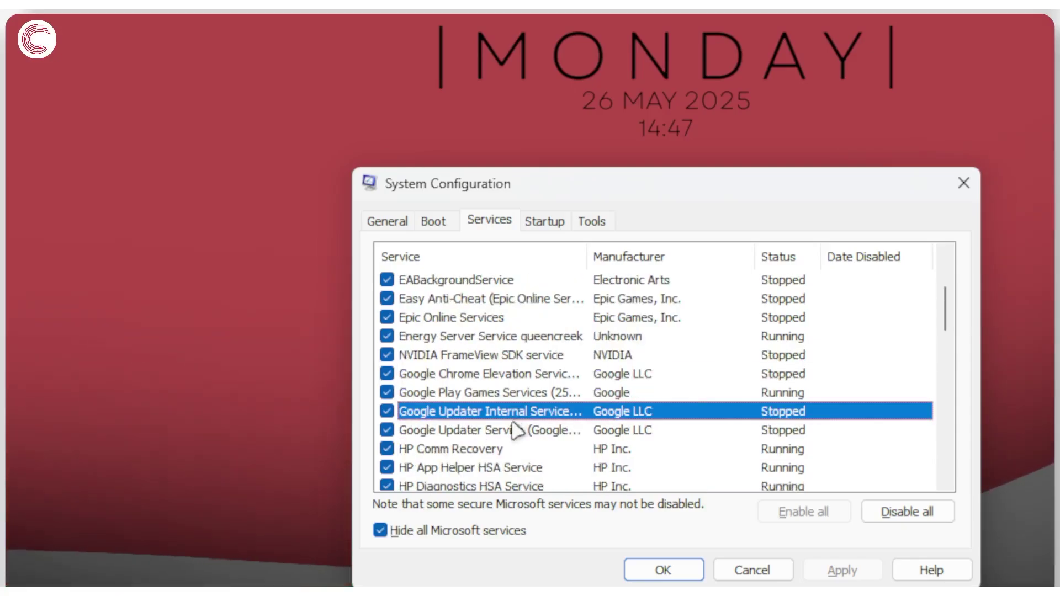
{"action": "left_click", "coordinate": [515, 430]}
Review the Logitech LampArray, Mozilla Maintenance, VMware NAT, VMware Authorization and vgc entries
{"action": "scroll", "coordinate": [504, 406], "scroll_direction": "up", "scroll_amount": 1}
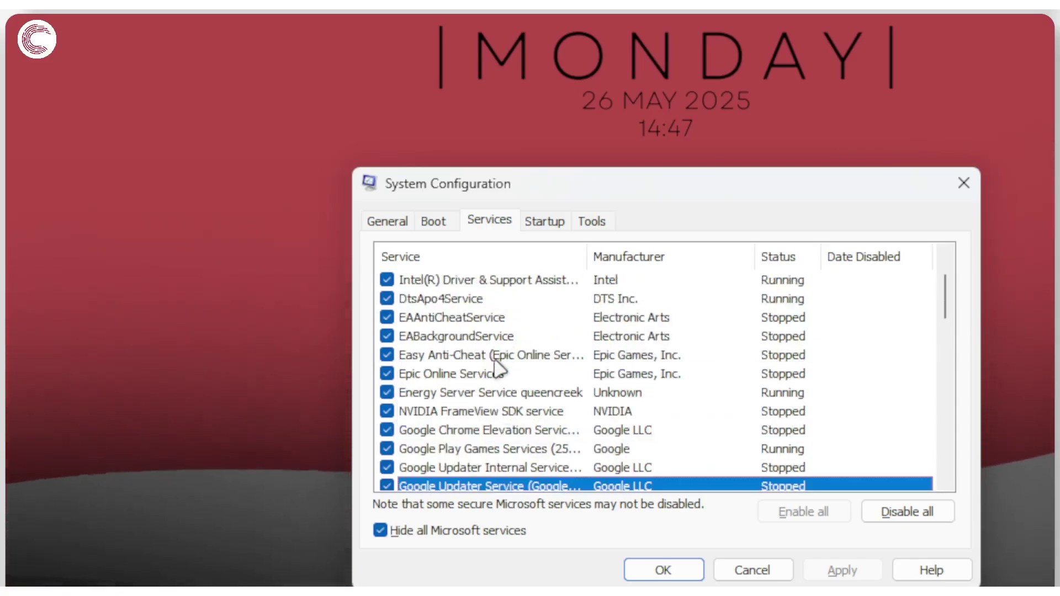
{"action": "scroll", "coordinate": [502, 369], "scroll_direction": "up", "scroll_amount": 1}
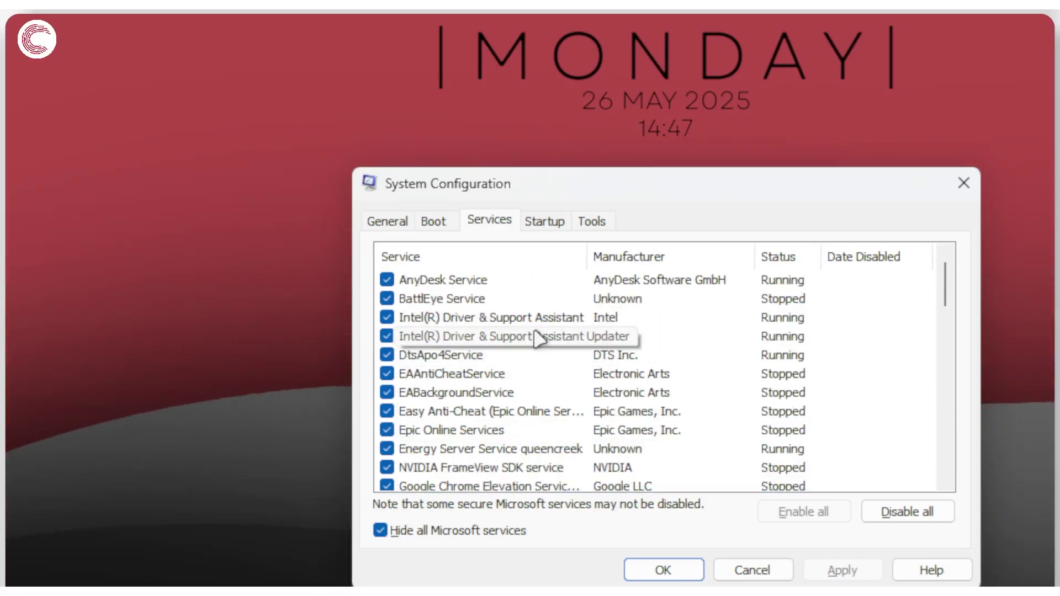
{"action": "scroll", "coordinate": [472, 303], "scroll_direction": "down", "scroll_amount": 8}
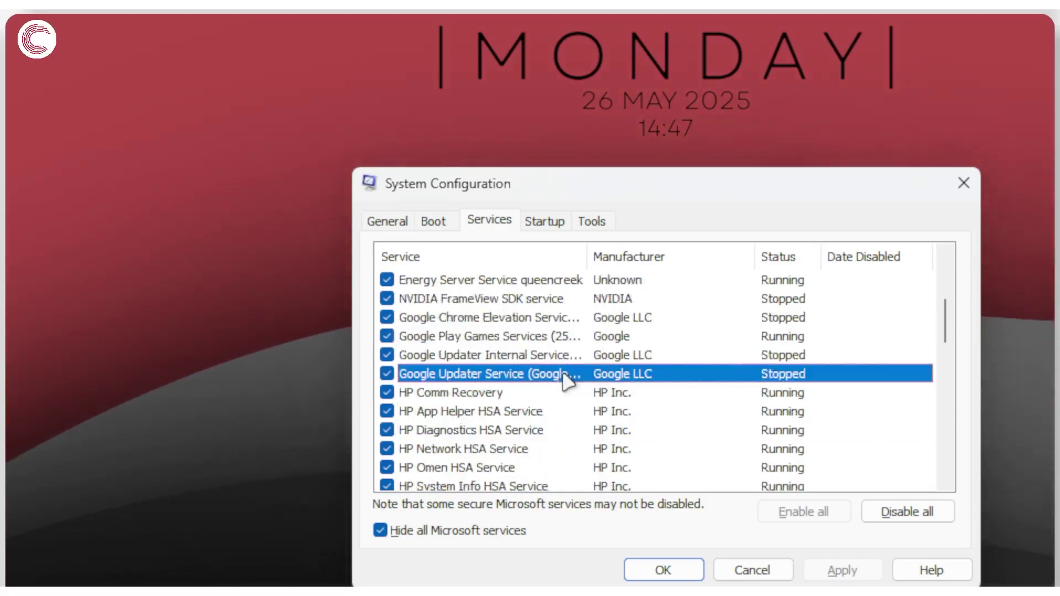
{"action": "scroll", "coordinate": [567, 381], "scroll_direction": "down", "scroll_amount": 1}
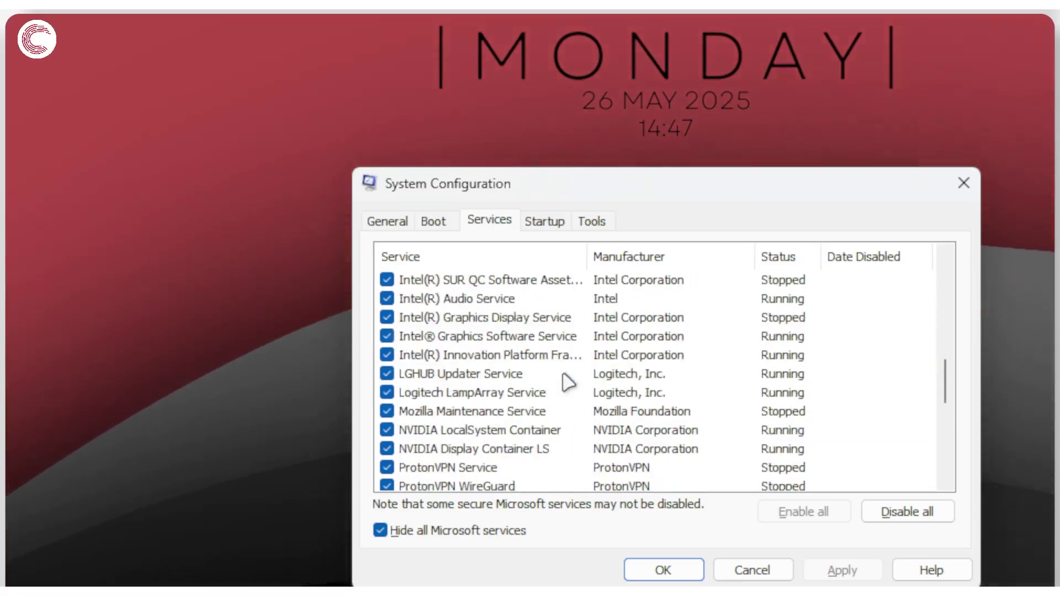
{"action": "left_click", "coordinate": [537, 392]}
{"action": "left_click", "coordinate": [516, 412]}
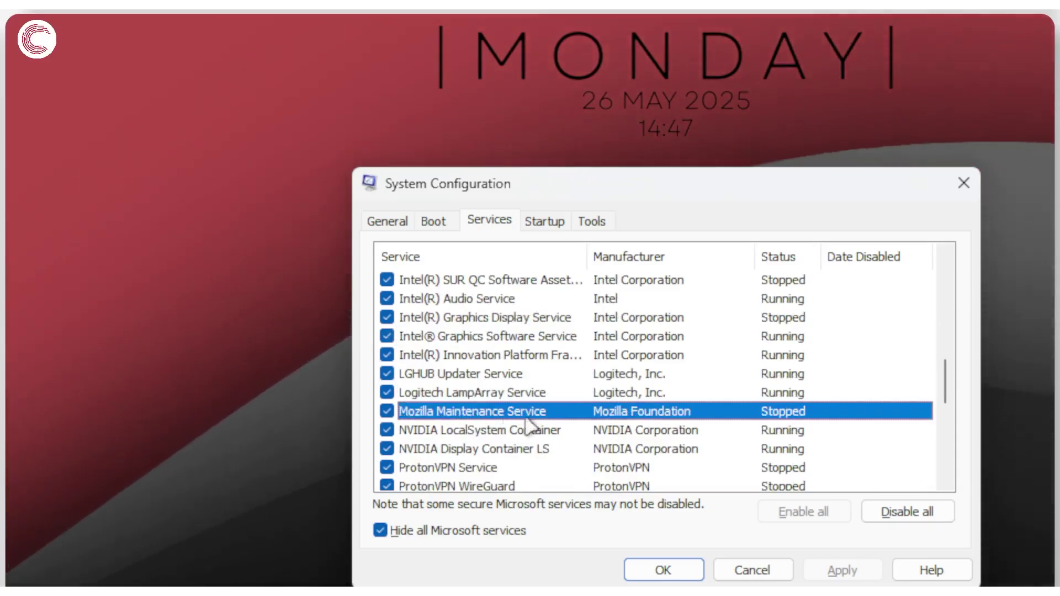
{"action": "scroll", "coordinate": [548, 445], "scroll_direction": "down", "scroll_amount": 2}
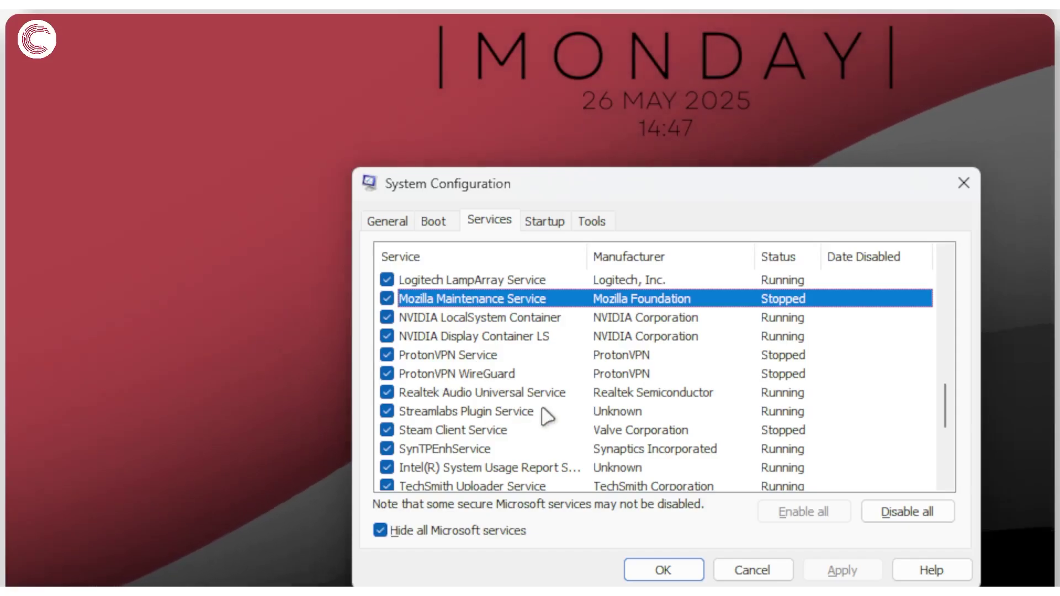
{"action": "scroll", "coordinate": [545, 412], "scroll_direction": "down", "scroll_amount": 4}
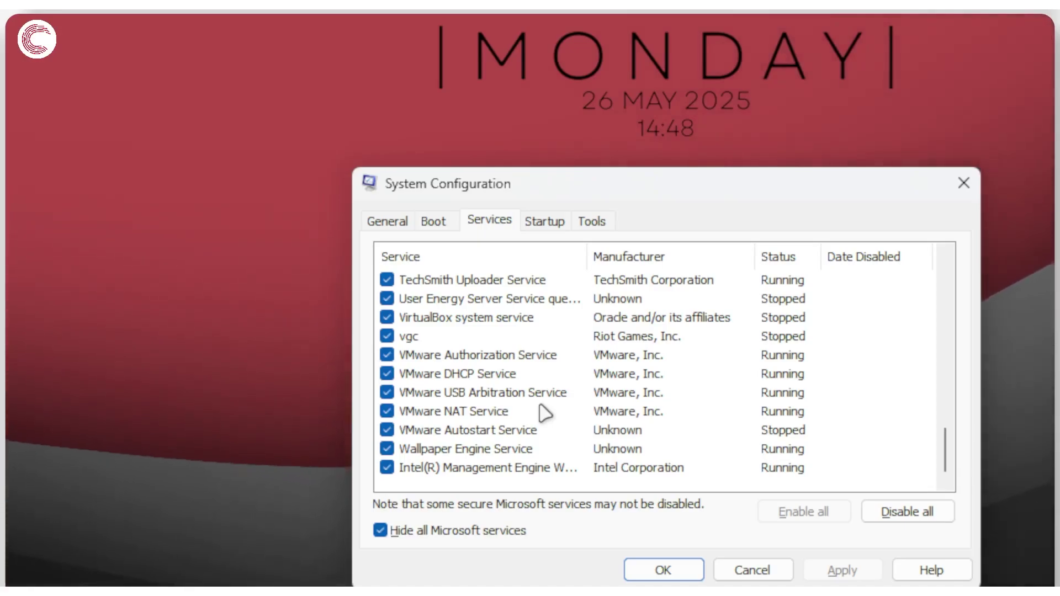
{"action": "left_click", "coordinate": [495, 412]}
{"action": "left_click", "coordinate": [495, 359]}
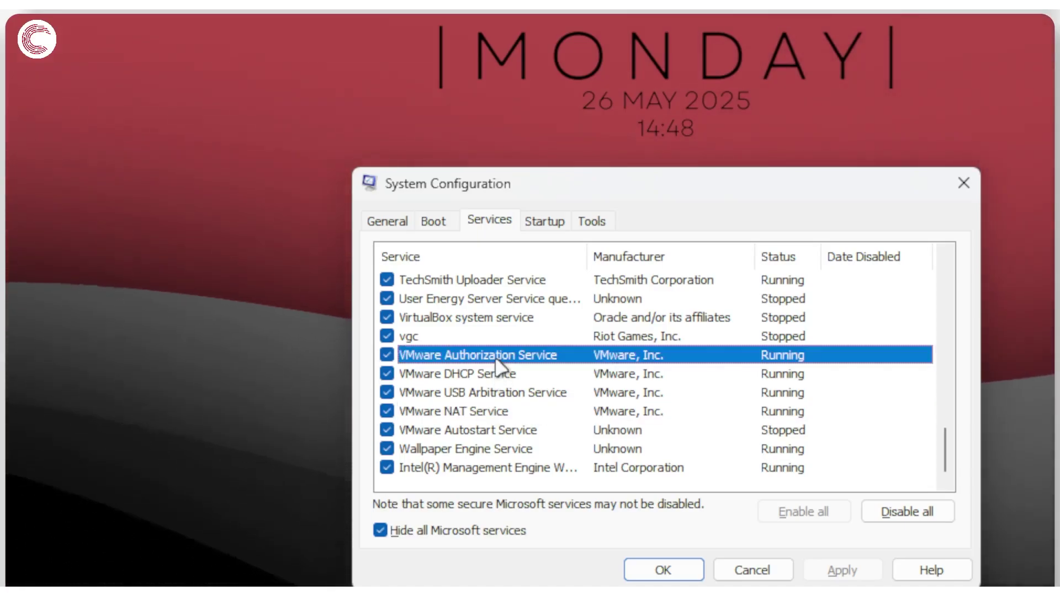
{"action": "left_click", "coordinate": [560, 336]}
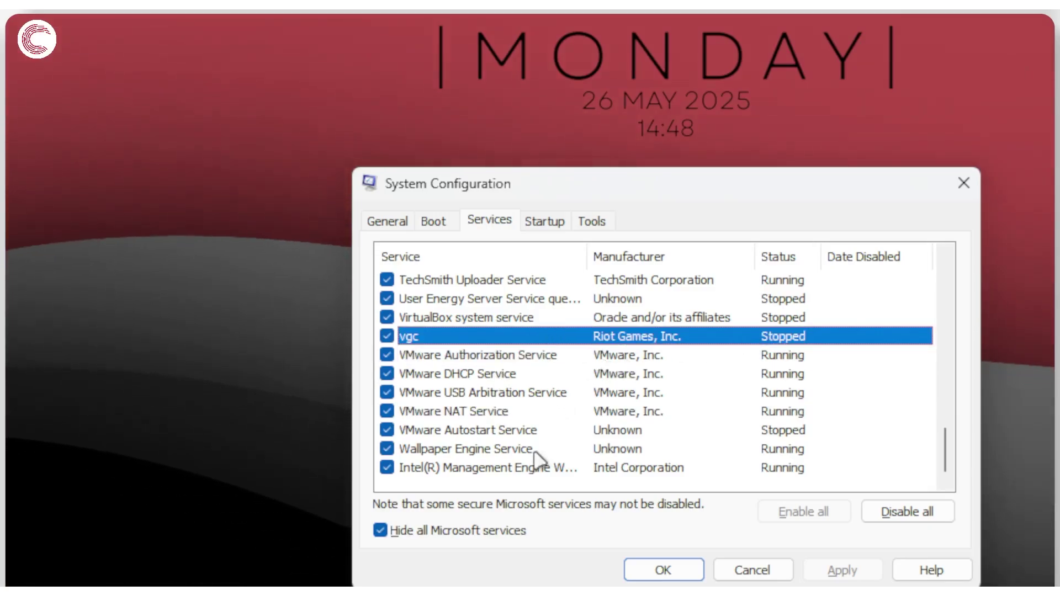
{"action": "scroll", "coordinate": [626, 433], "scroll_direction": "up", "scroll_amount": 10}
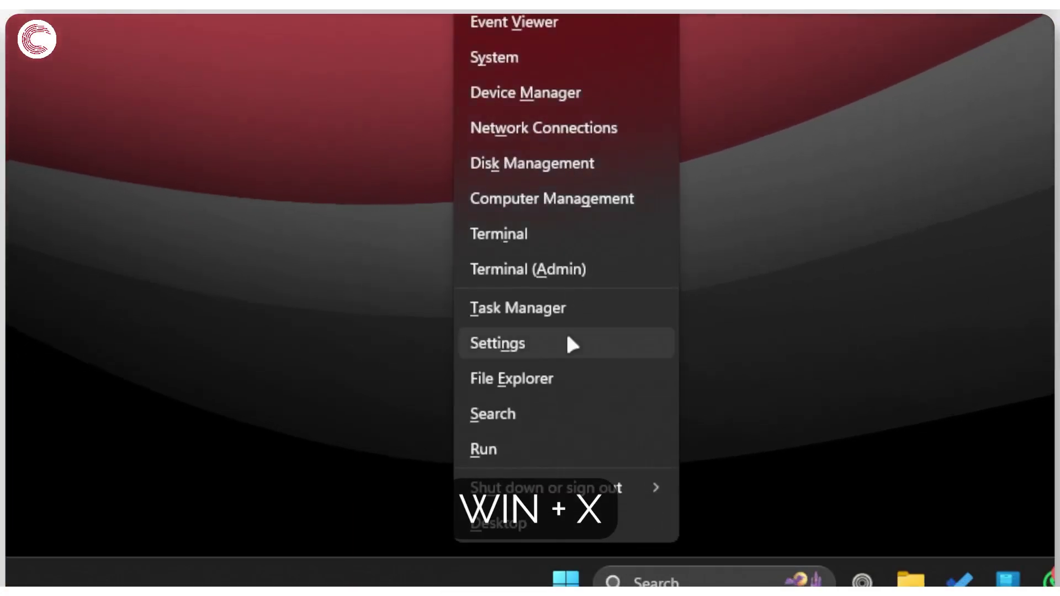
Open Task Manager's Startup apps page and scroll through the enabled and disabled apps
{"action": "left_click", "coordinate": [576, 307]}
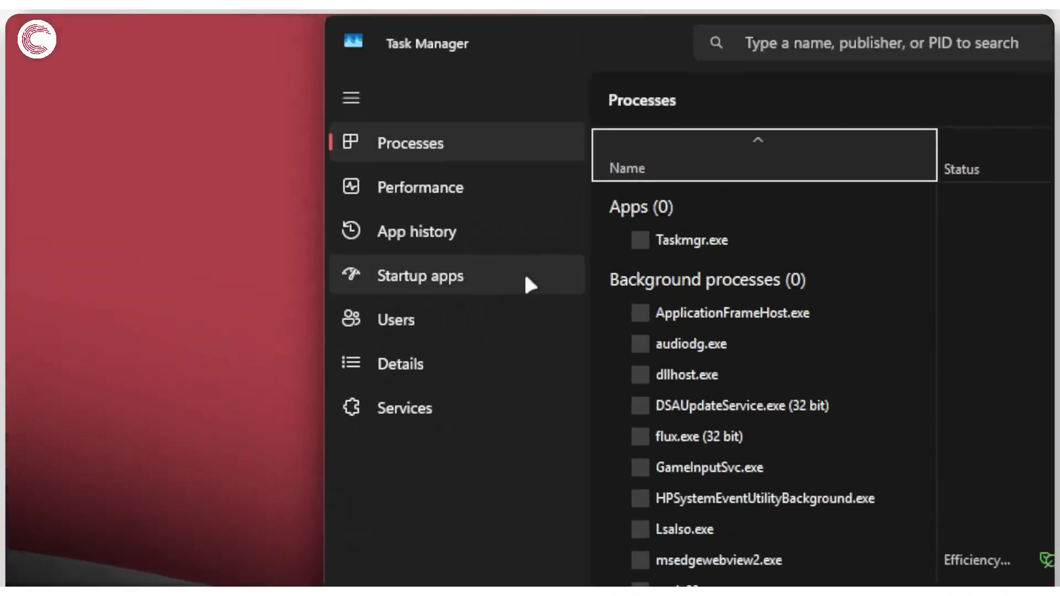
{"action": "left_click", "coordinate": [504, 283]}
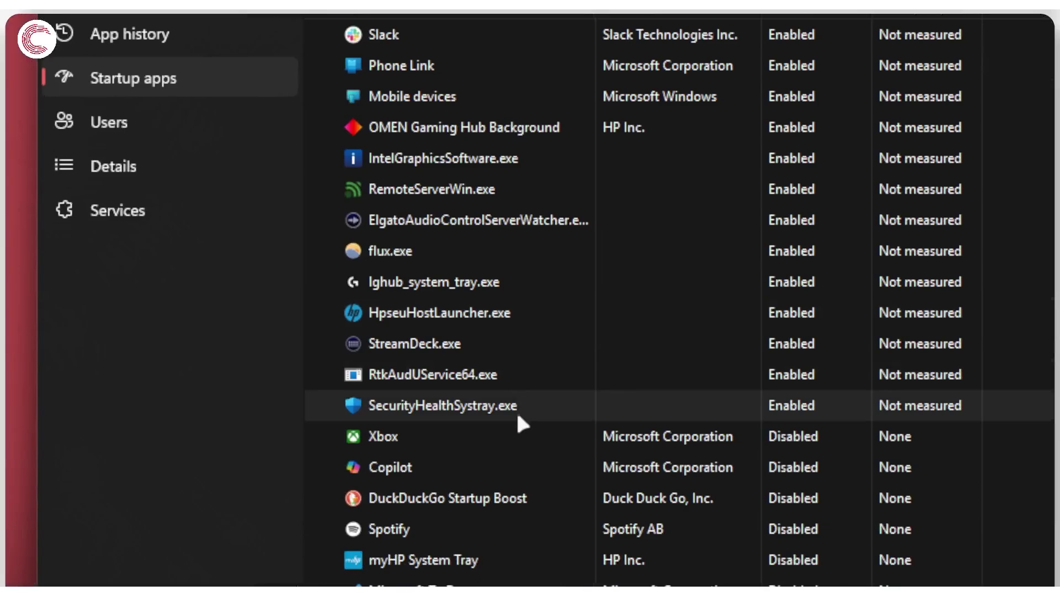
{"action": "scroll", "coordinate": [697, 414], "scroll_direction": "down", "scroll_amount": 5}
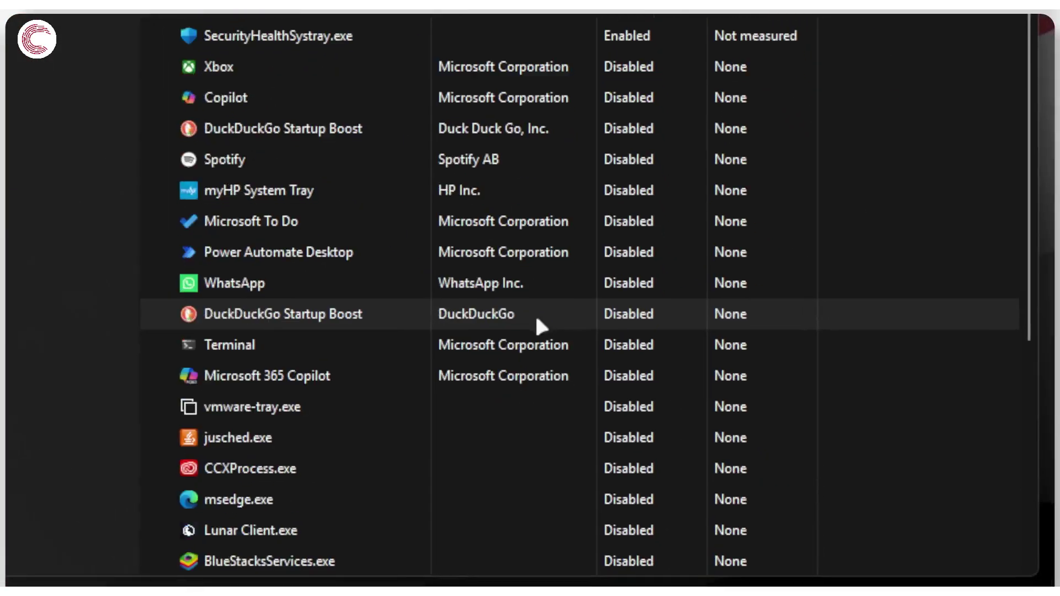
{"action": "scroll", "coordinate": [534, 313], "scroll_direction": "down", "scroll_amount": 4}
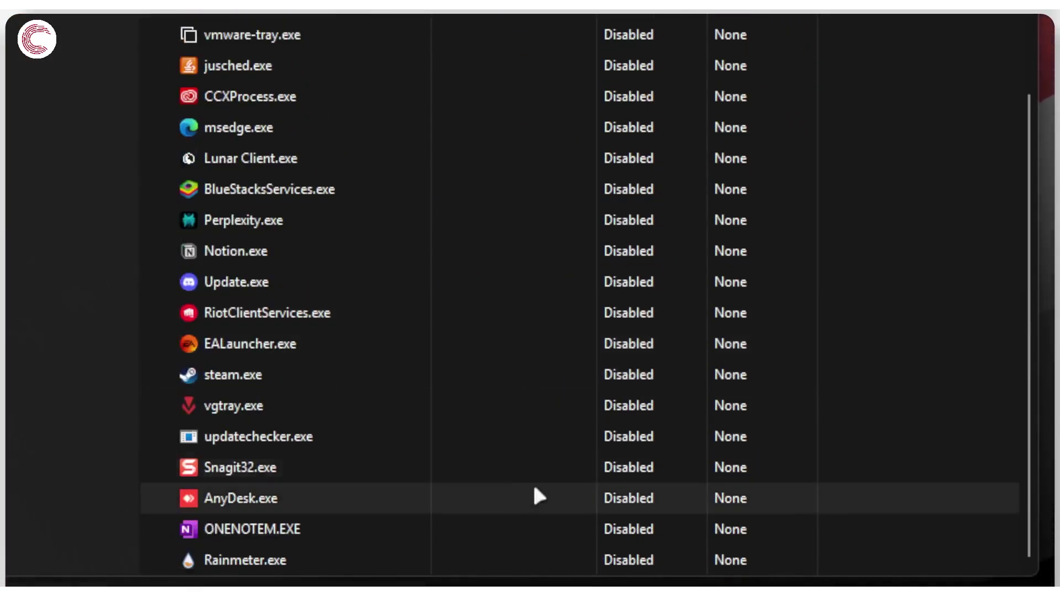
{"action": "scroll", "coordinate": [576, 331], "scroll_direction": "up", "scroll_amount": 3}
{"action": "scroll", "coordinate": [587, 293], "scroll_direction": "up", "scroll_amount": 1}
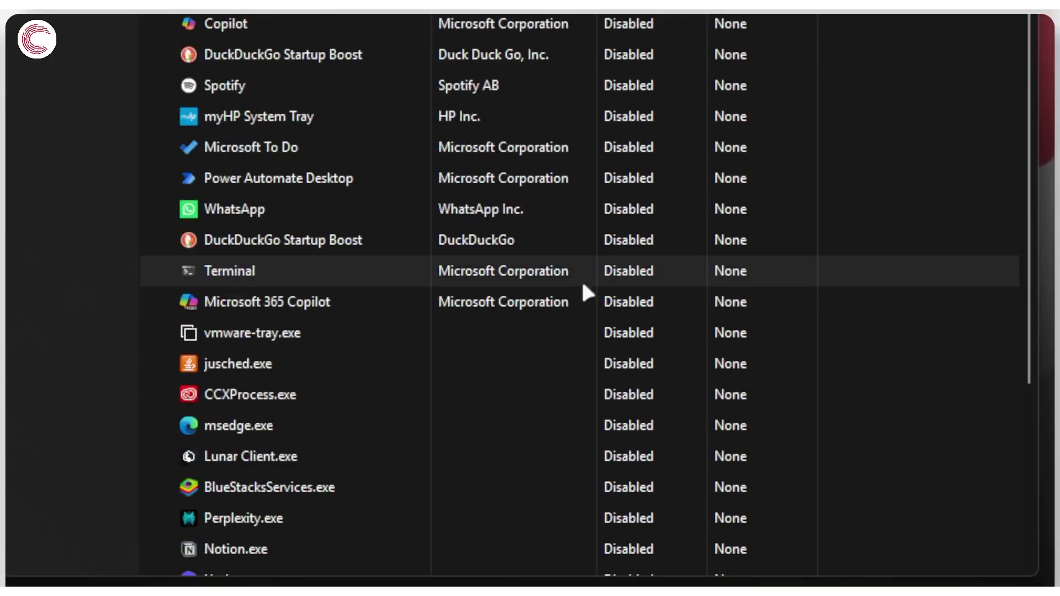
{"action": "scroll", "coordinate": [587, 293], "scroll_direction": "up", "scroll_amount": 2}
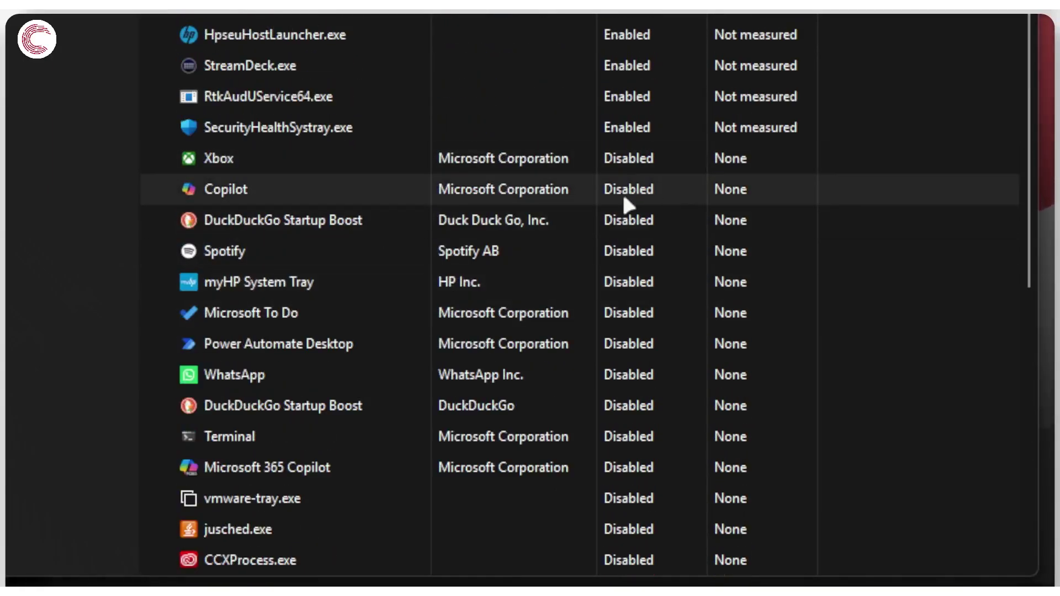
{"action": "scroll", "coordinate": [626, 204], "scroll_direction": "up", "scroll_amount": 1}
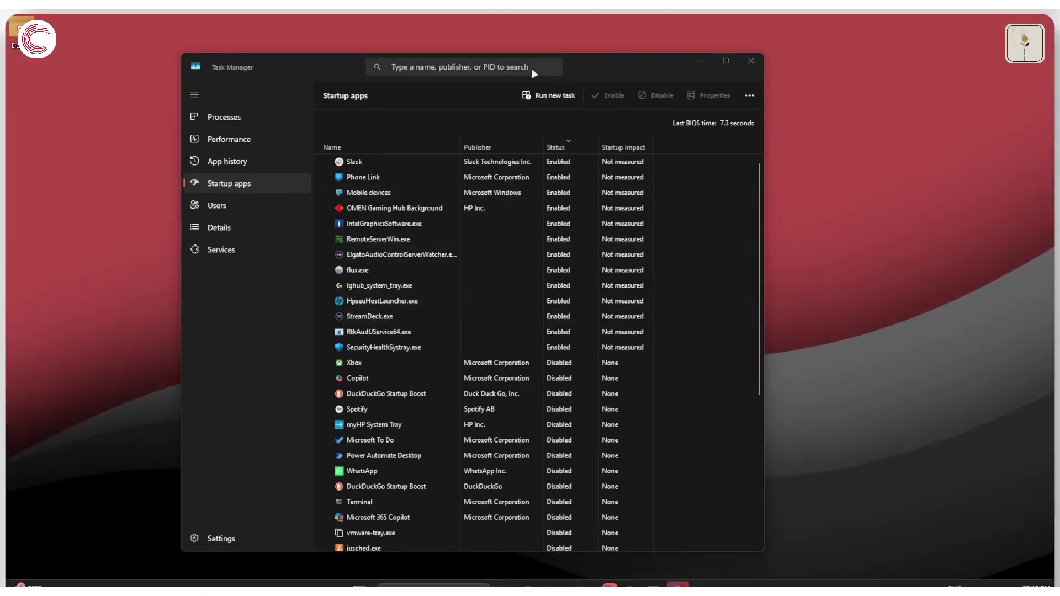
{"action": "left_click_drag", "start_coordinate": [609, 66], "coordinate": [633, 46]}
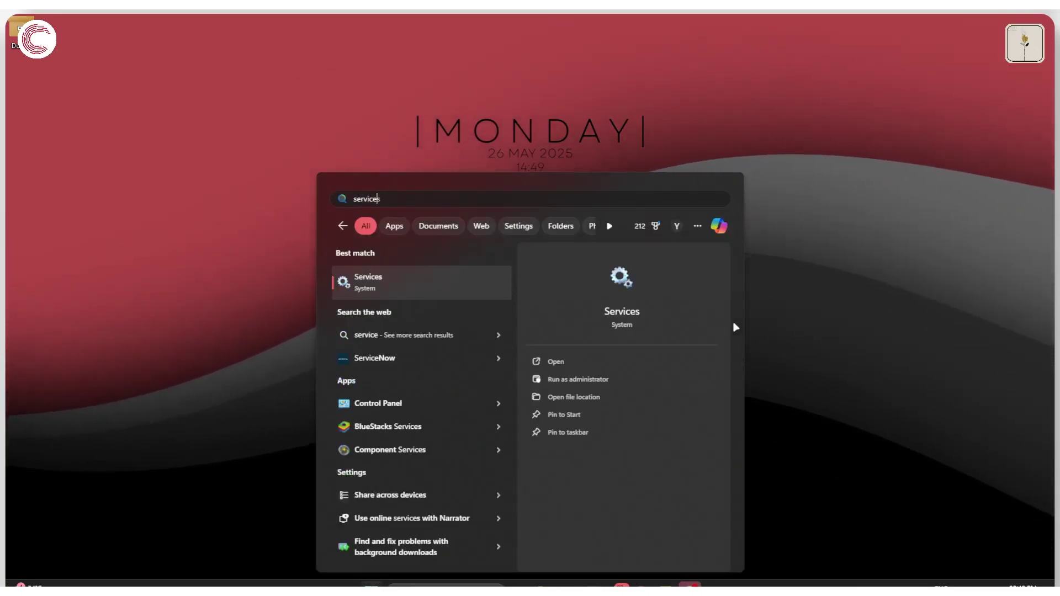
Launch the Services app from the 'services' search result
{"action": "key", "text": "Return"}
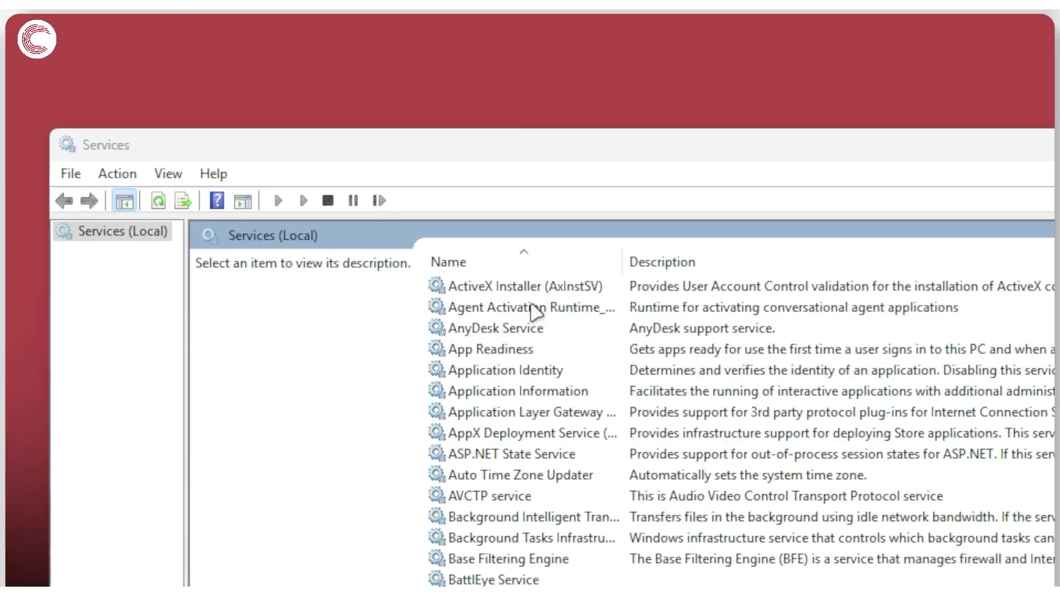
Widen the Name column so full service names are visible
{"action": "left_click", "coordinate": [353, 158]}
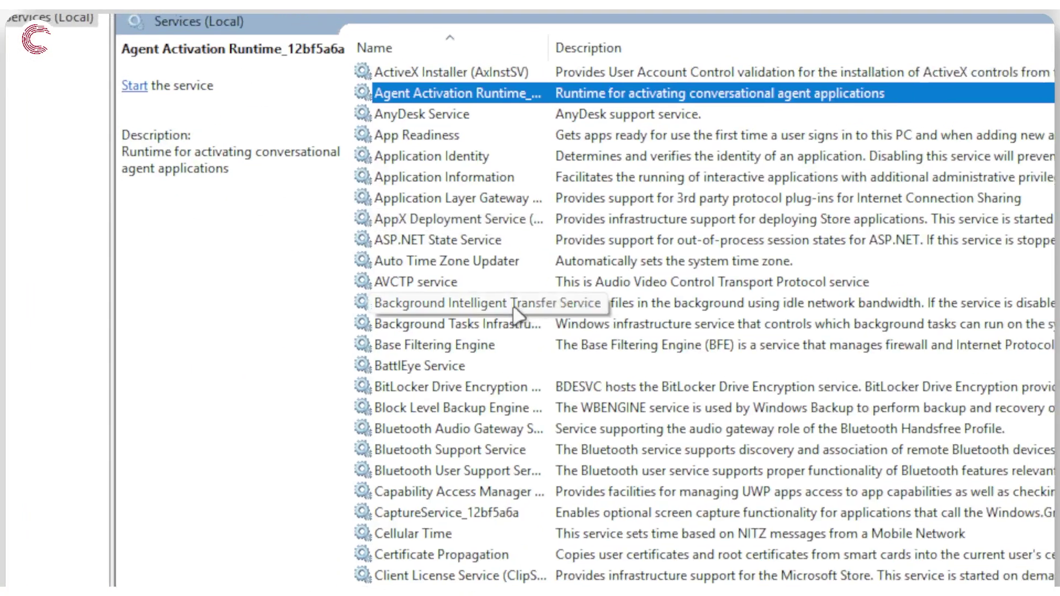
{"action": "left_click", "coordinate": [519, 314]}
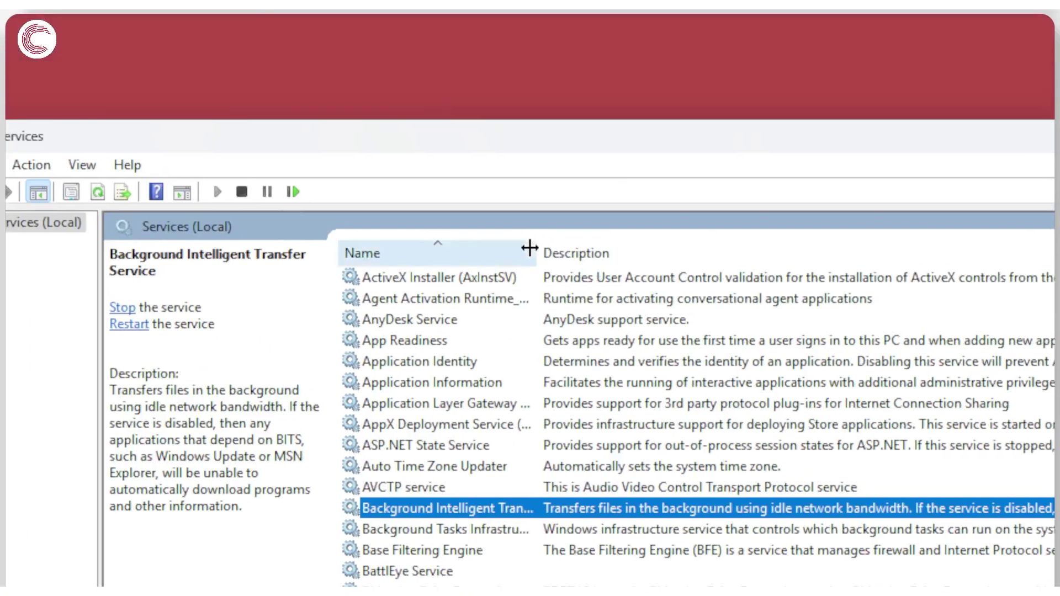
{"action": "left_click_drag", "start_coordinate": [525, 248], "coordinate": [601, 250]}
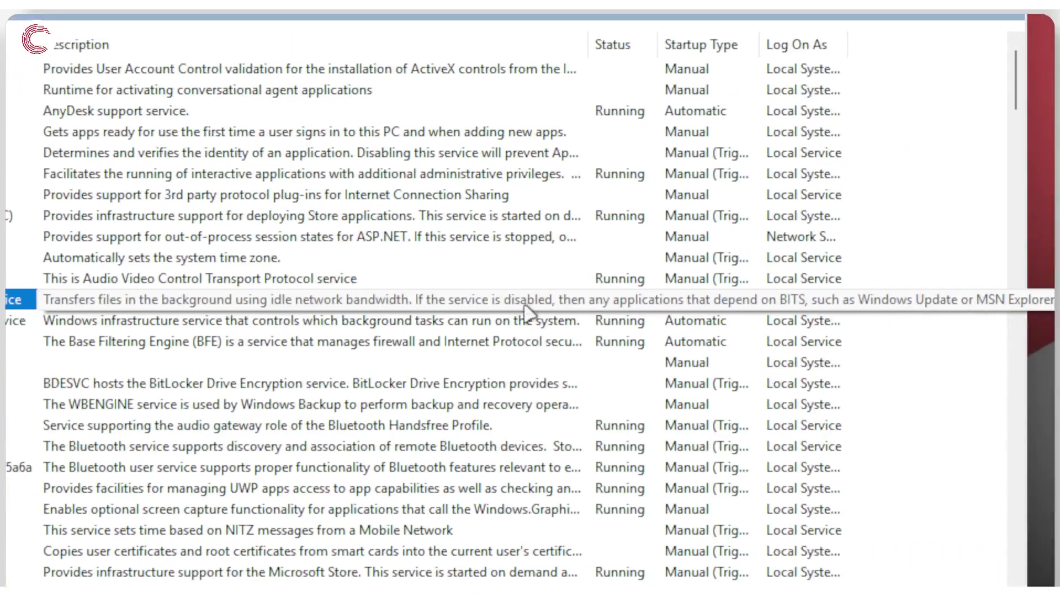
Open Background Intelligent Transfer Service's properties and read its Automatic (Delayed Start) settings
{"action": "double_click", "coordinate": [735, 268]}
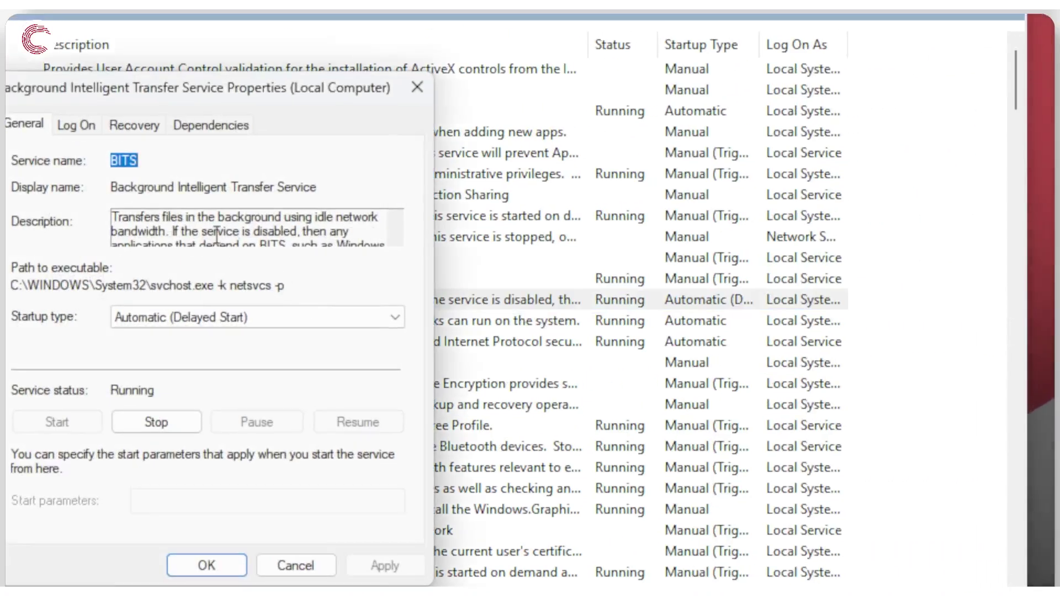
{"action": "scroll", "coordinate": [300, 243], "scroll_direction": "down", "scroll_amount": 2}
{"action": "scroll", "coordinate": [310, 237], "scroll_direction": "up", "scroll_amount": 1}
{"action": "scroll", "coordinate": [247, 225], "scroll_direction": "down", "scroll_amount": 1}
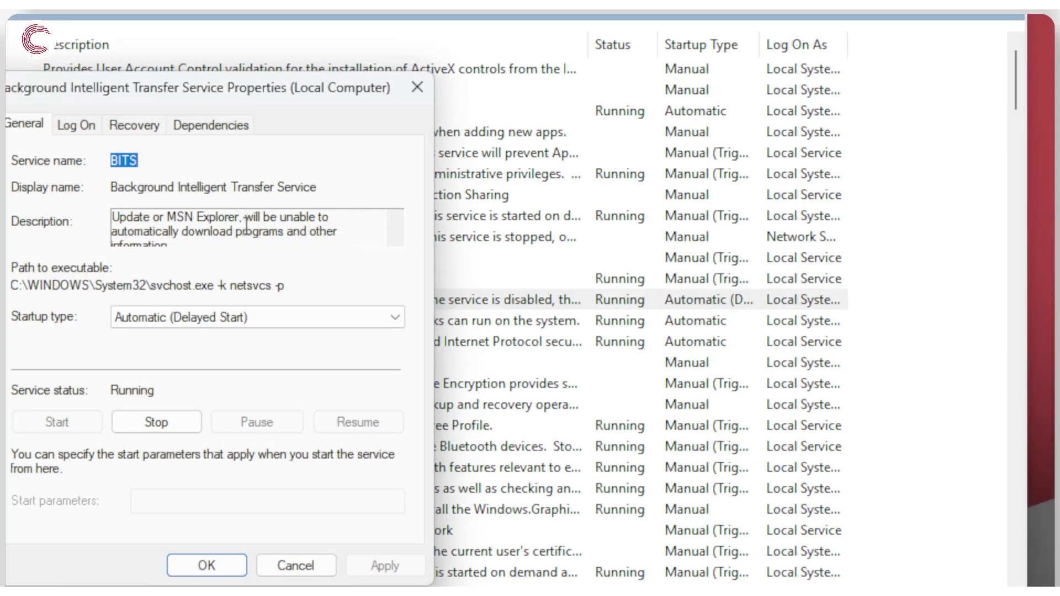
{"action": "scroll", "coordinate": [247, 225], "scroll_direction": "down", "scroll_amount": 1}
{"action": "scroll", "coordinate": [247, 225], "scroll_direction": "up", "scroll_amount": 3}
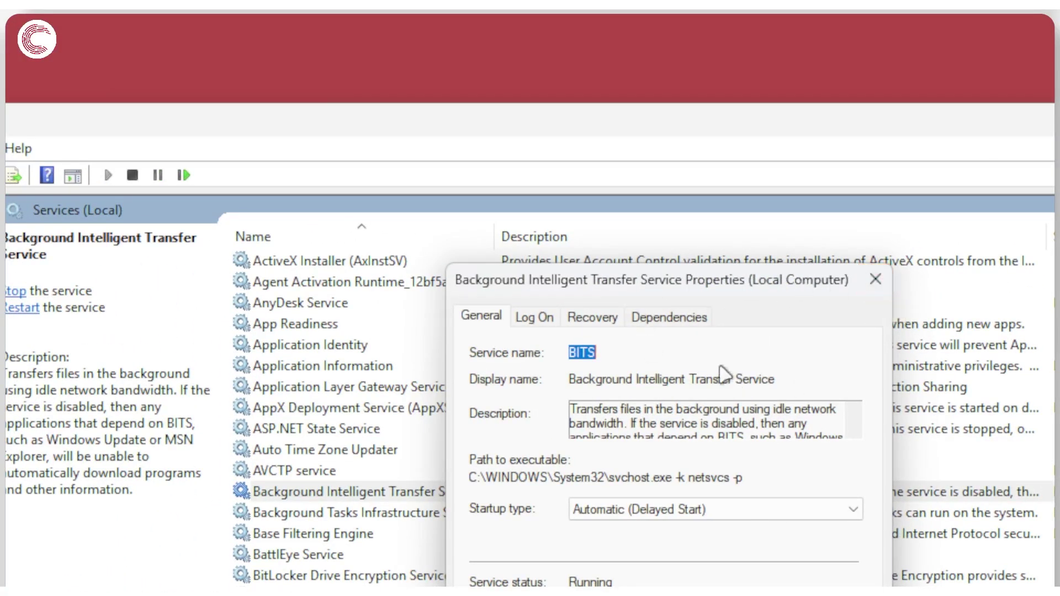
{"action": "left_click", "coordinate": [861, 283]}
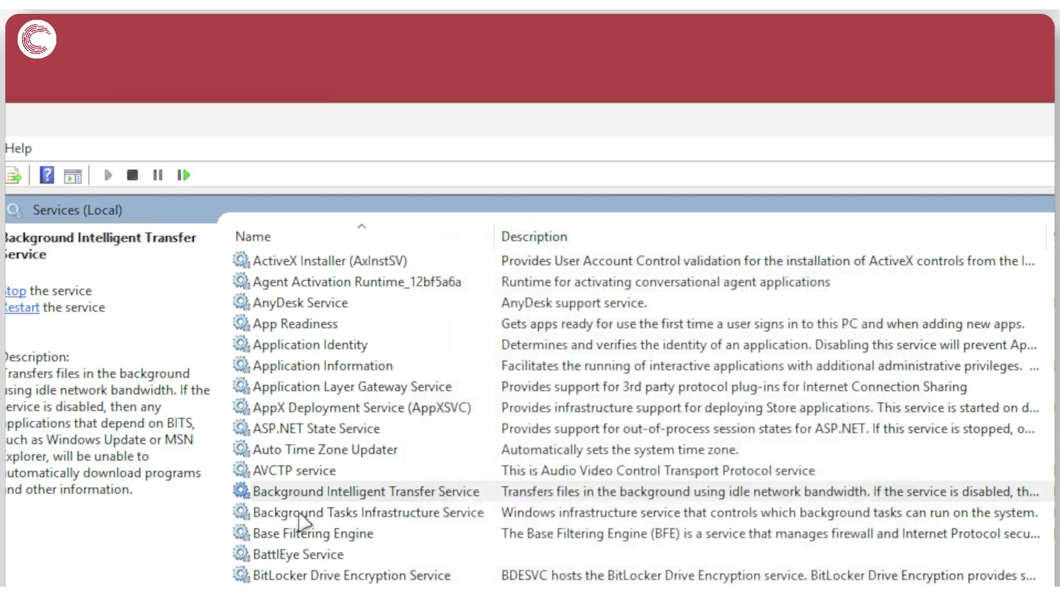
{"action": "left_click", "coordinate": [444, 496]}
{"action": "scroll", "coordinate": [446, 493], "scroll_direction": "down", "scroll_amount": 1}
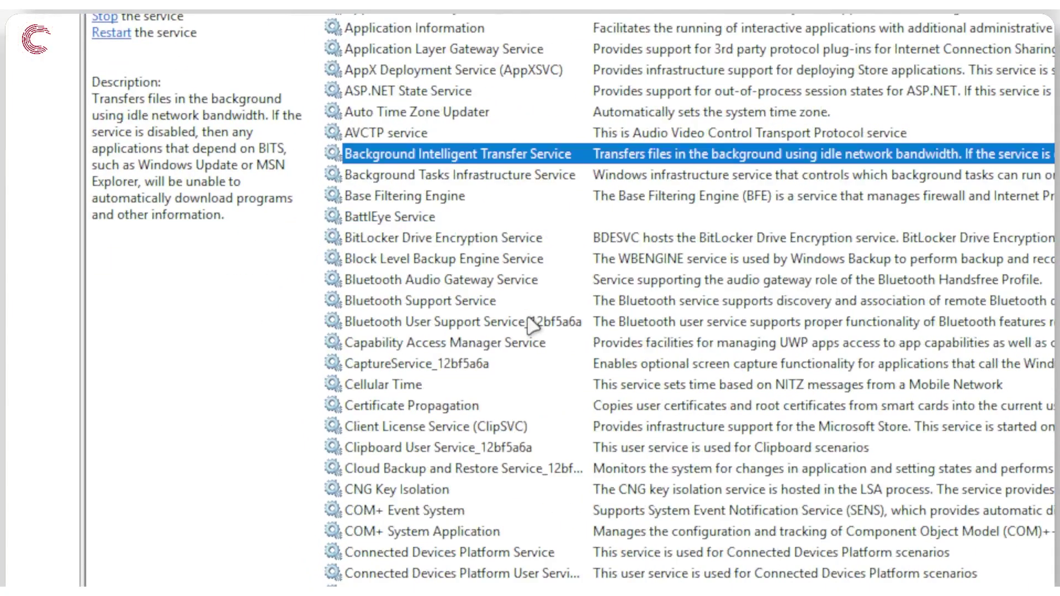
{"action": "scroll", "coordinate": [531, 339], "scroll_direction": "down", "scroll_amount": 12}
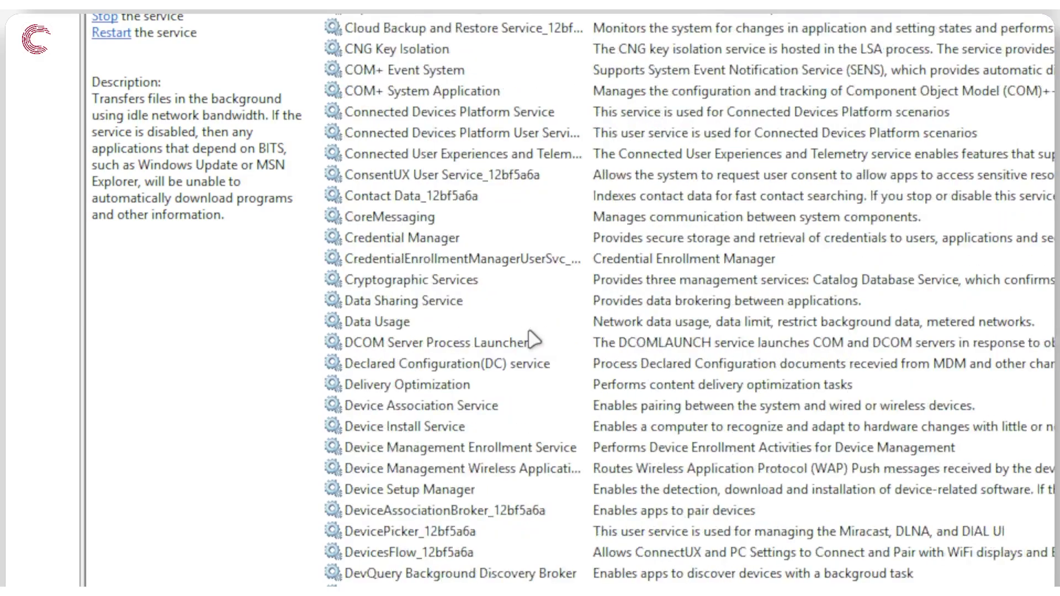
{"action": "scroll", "coordinate": [529, 333], "scroll_direction": "down", "scroll_amount": 5}
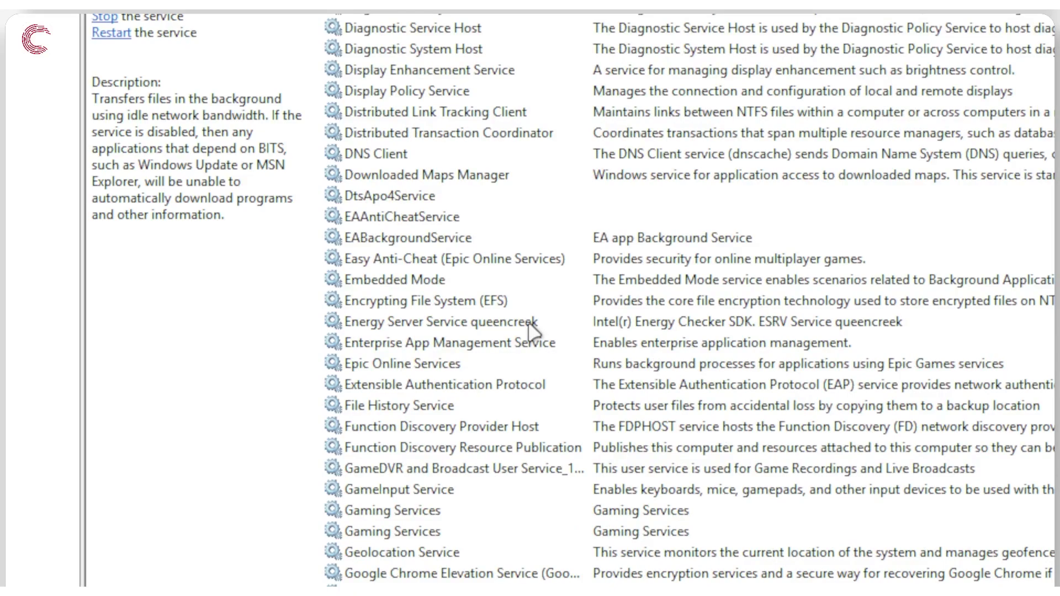
{"action": "left_click", "coordinate": [469, 365]}
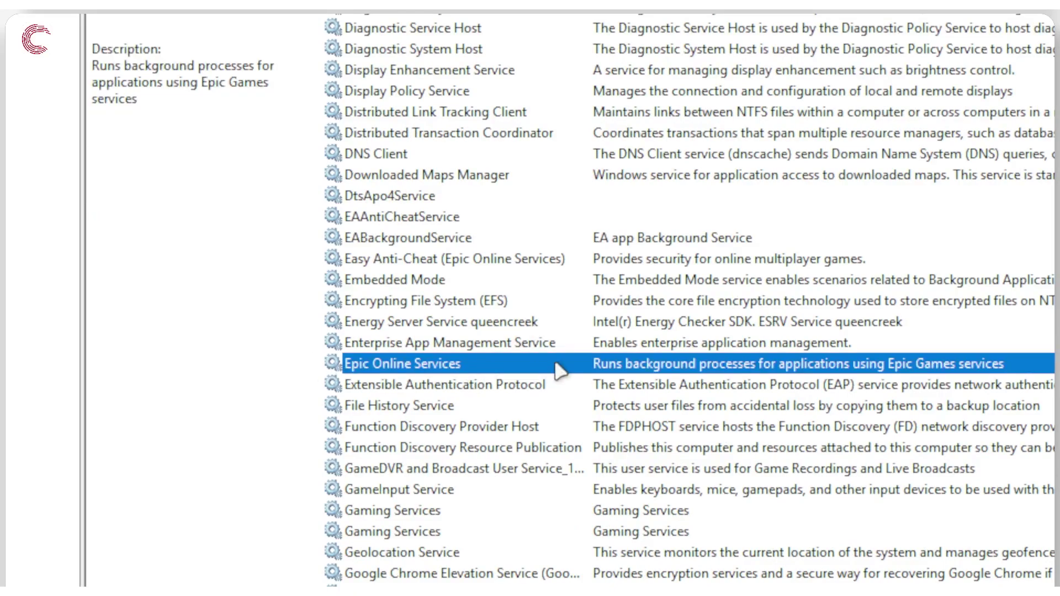
{"action": "scroll", "coordinate": [553, 363], "scroll_direction": "down", "scroll_amount": 2}
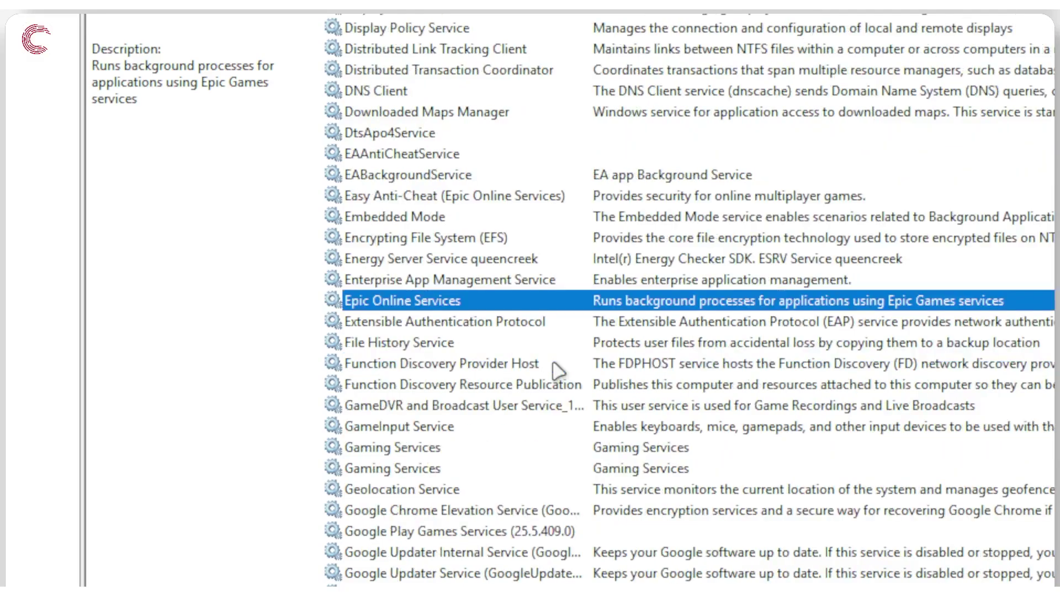
{"action": "left_click", "coordinate": [480, 350]}
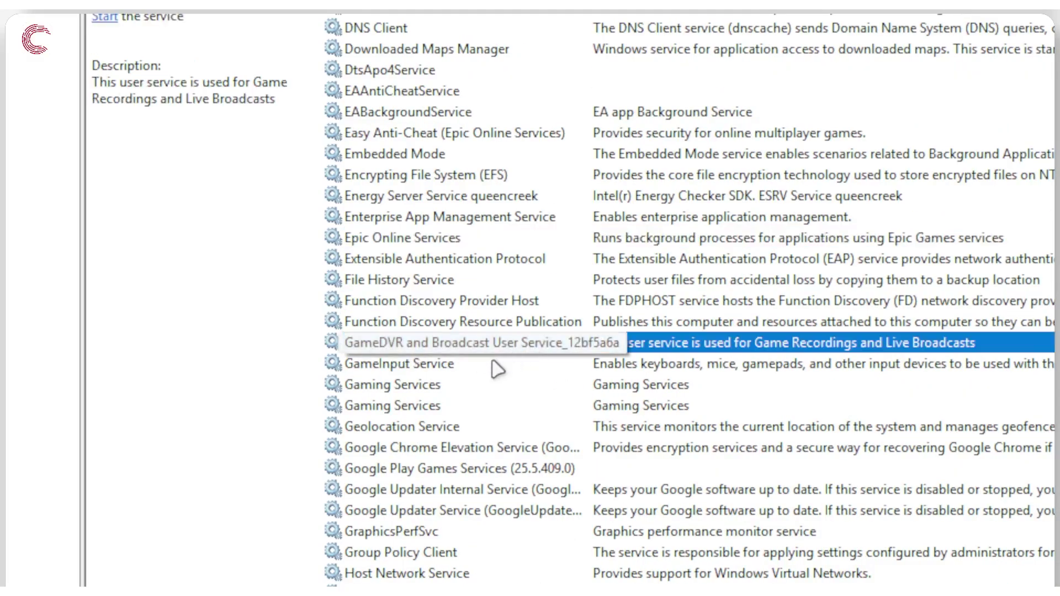
{"action": "left_click", "coordinate": [479, 382]}
{"action": "left_click", "coordinate": [476, 407]}
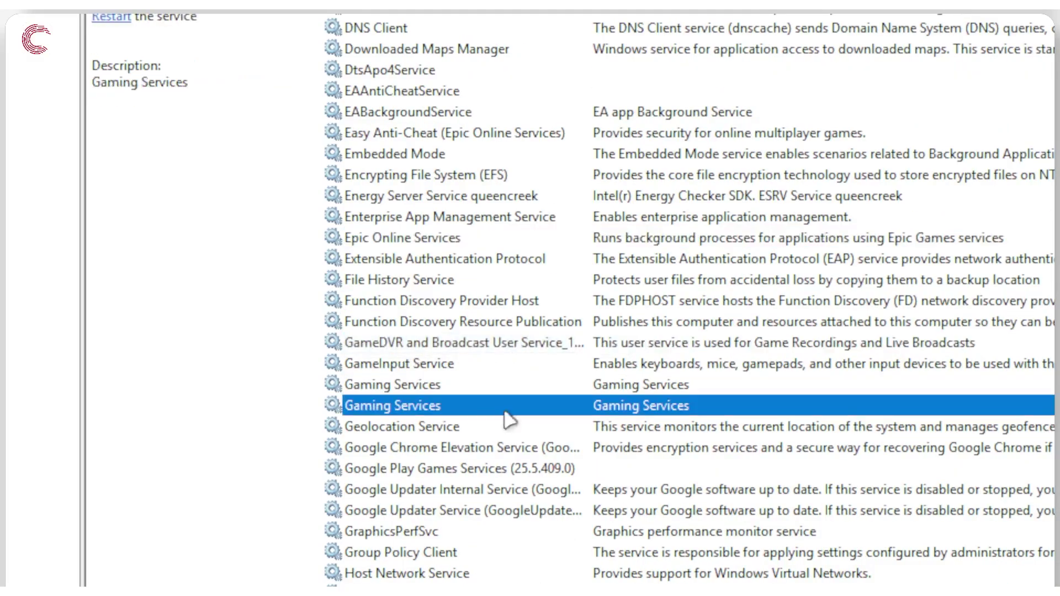
{"action": "scroll", "coordinate": [571, 417], "scroll_direction": "down", "scroll_amount": 1}
{"action": "left_click", "coordinate": [488, 406]}
{"action": "left_click", "coordinate": [468, 431]}
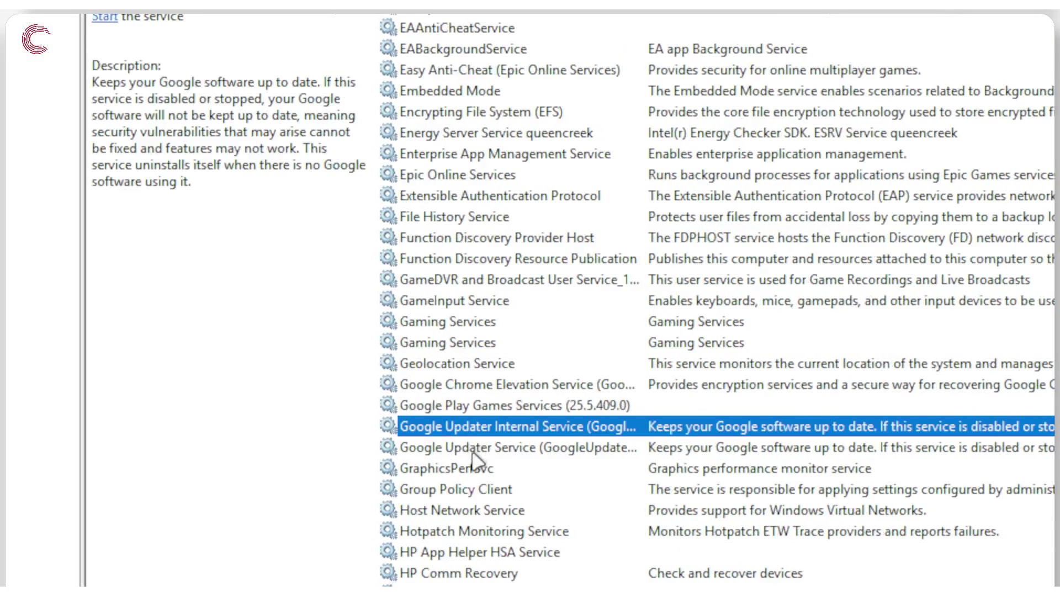
{"action": "scroll", "coordinate": [585, 450], "scroll_direction": "down", "scroll_amount": 4}
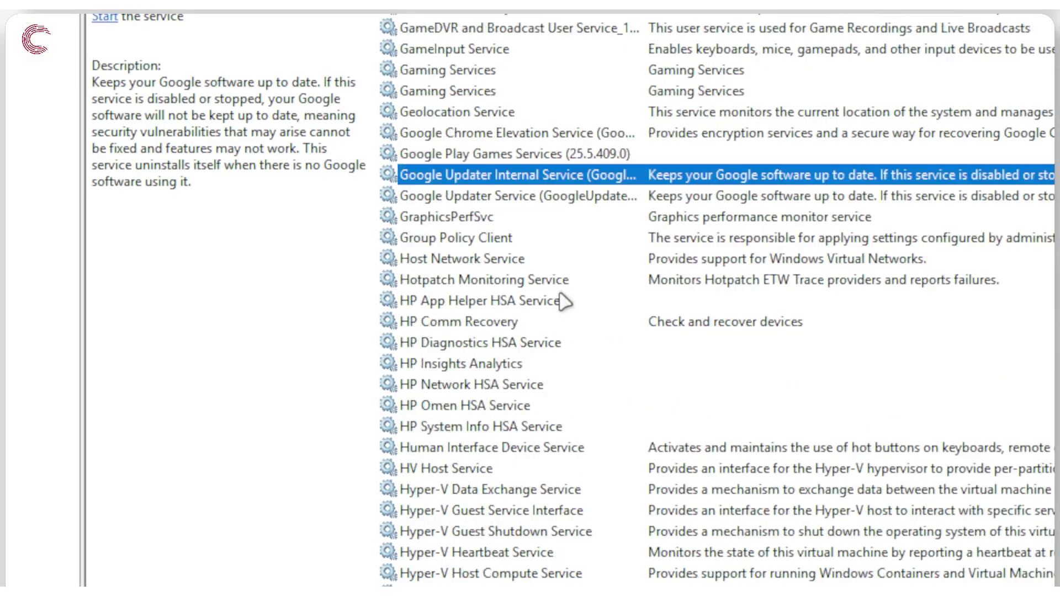
{"action": "left_click", "coordinate": [565, 300]}
{"action": "left_click", "coordinate": [561, 362]}
{"action": "left_click", "coordinate": [560, 406]}
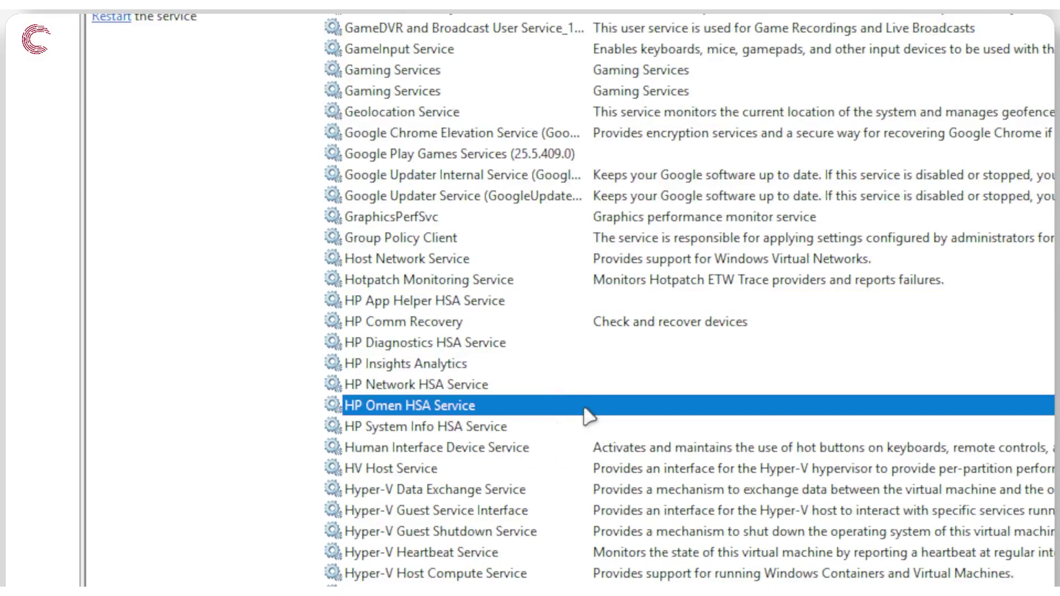
{"action": "scroll", "coordinate": [586, 415], "scroll_direction": "down", "scroll_amount": 6}
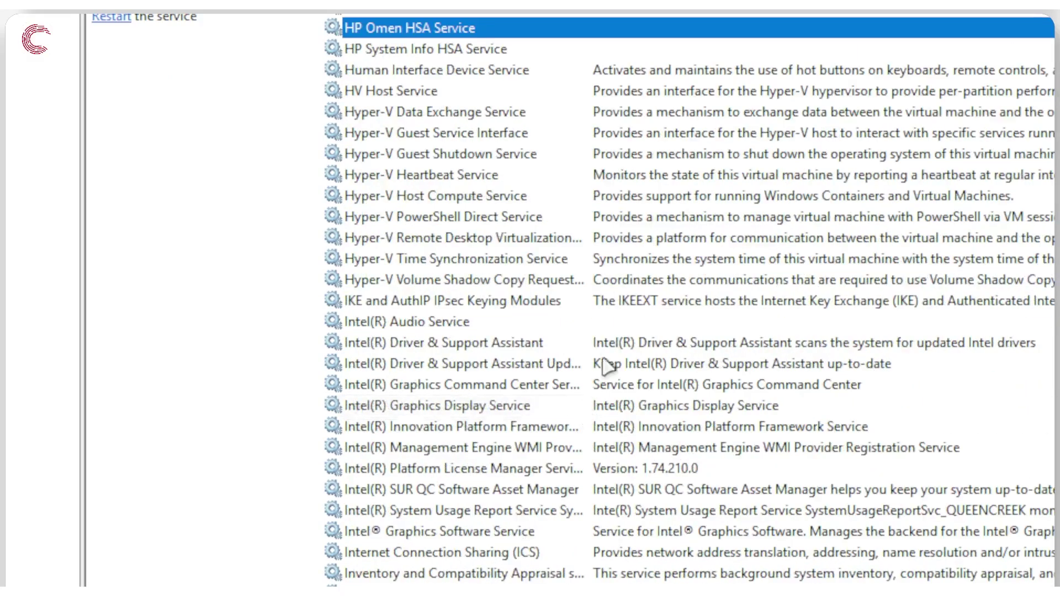
{"action": "scroll", "coordinate": [558, 185], "scroll_direction": "down", "scroll_amount": 6}
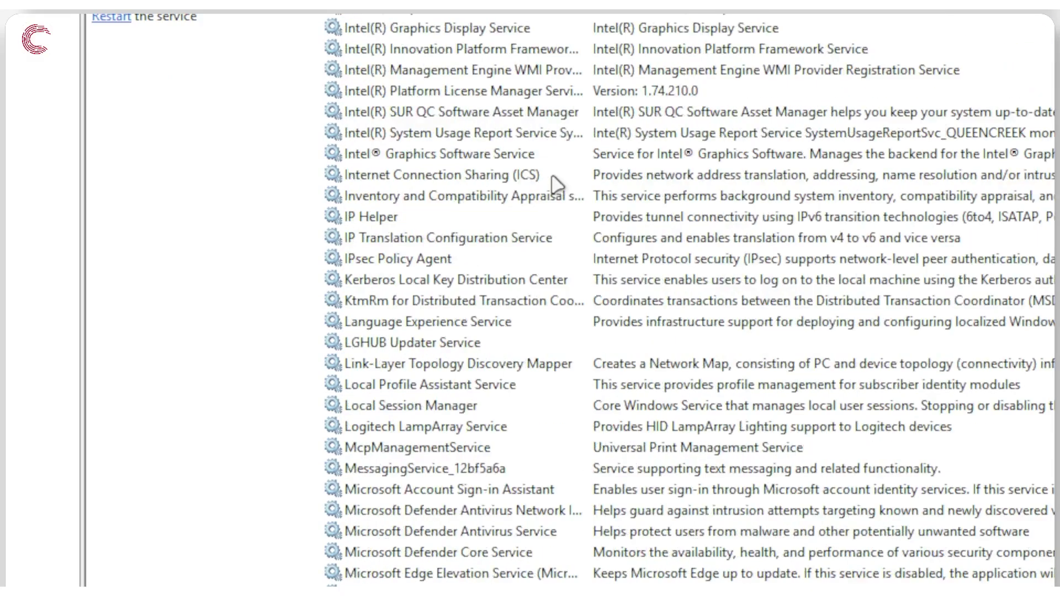
{"action": "scroll", "coordinate": [557, 184], "scroll_direction": "down", "scroll_amount": 6}
{"action": "scroll", "coordinate": [557, 184], "scroll_direction": "up", "scroll_amount": 18}
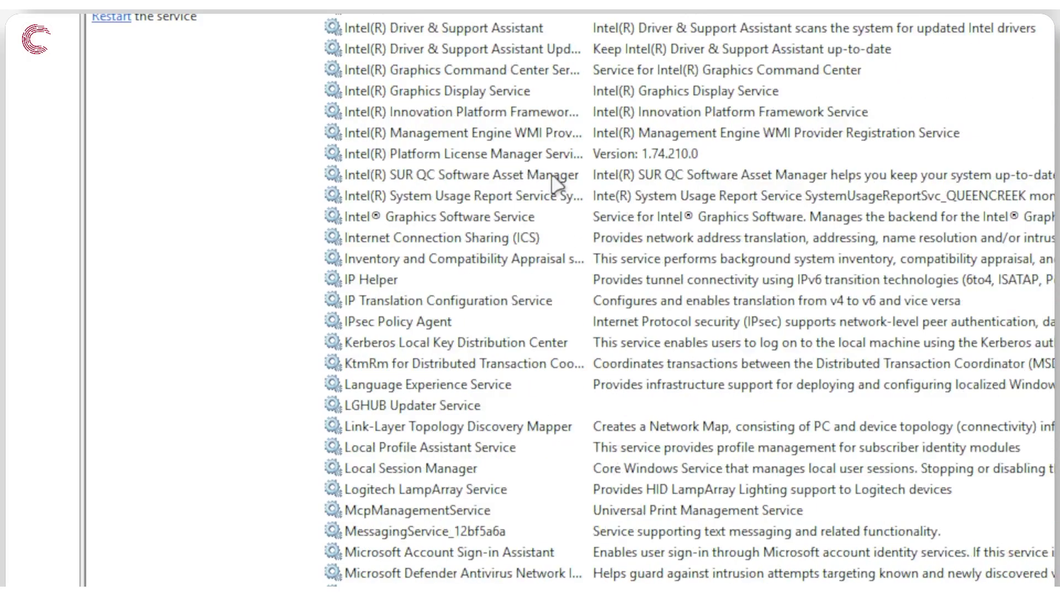
{"action": "scroll", "coordinate": [557, 183], "scroll_direction": "up", "scroll_amount": 20}
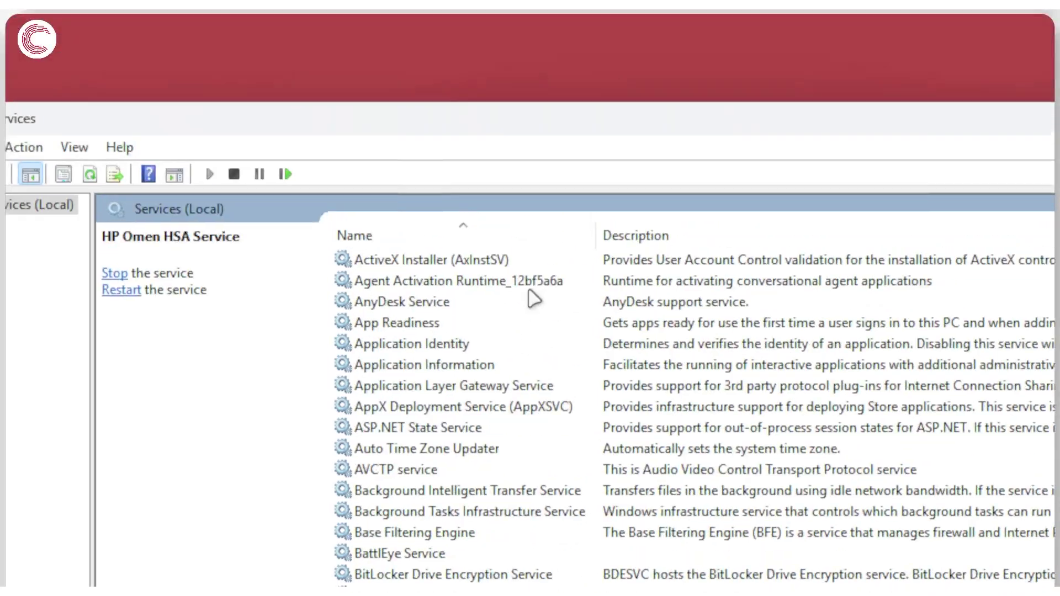
Stop AnyDesk Service from its Properties, leaving the startup type unchanged, and confirm with OK
{"action": "left_click", "coordinate": [497, 27]}
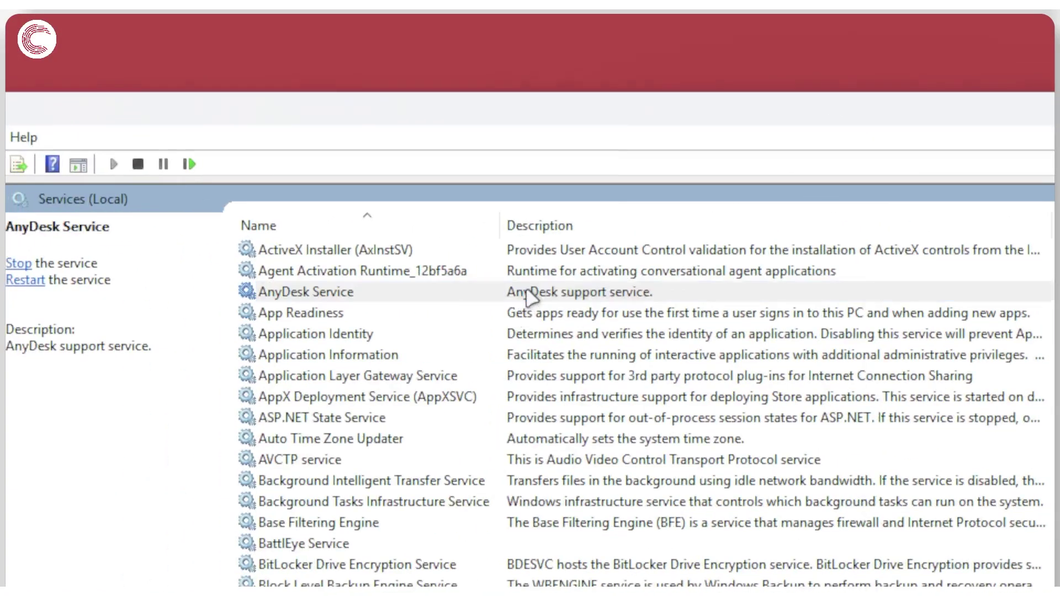
{"action": "double_click", "coordinate": [534, 306]}
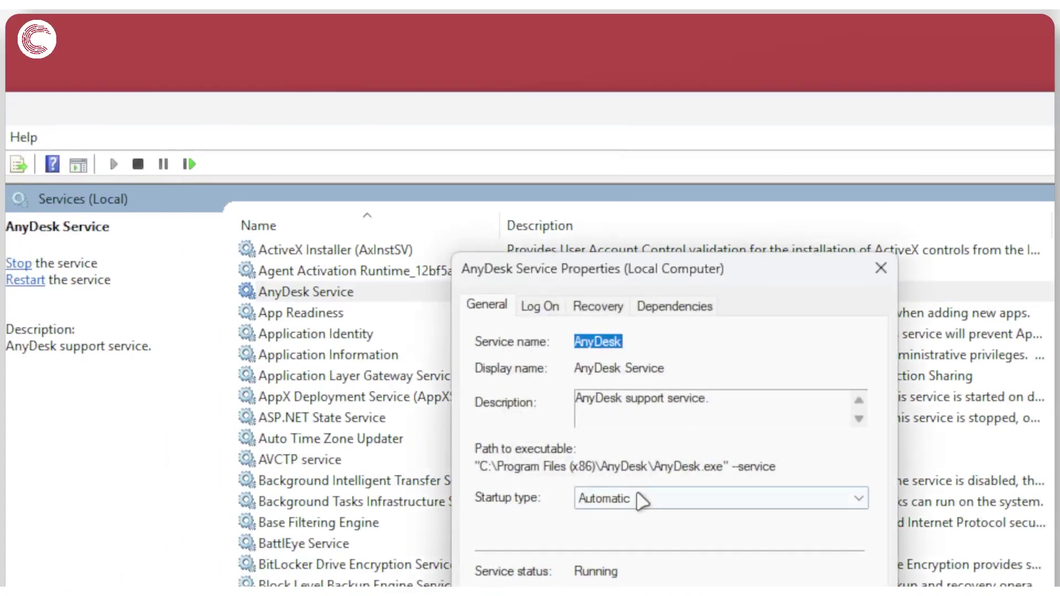
{"action": "left_click", "coordinate": [686, 502]}
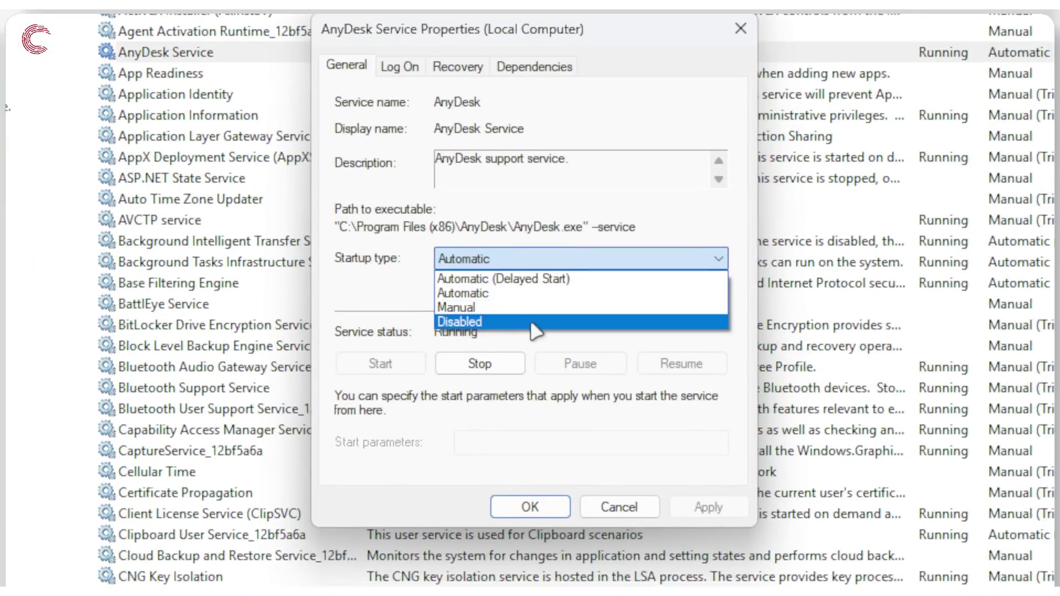
{"action": "left_click", "coordinate": [504, 258]}
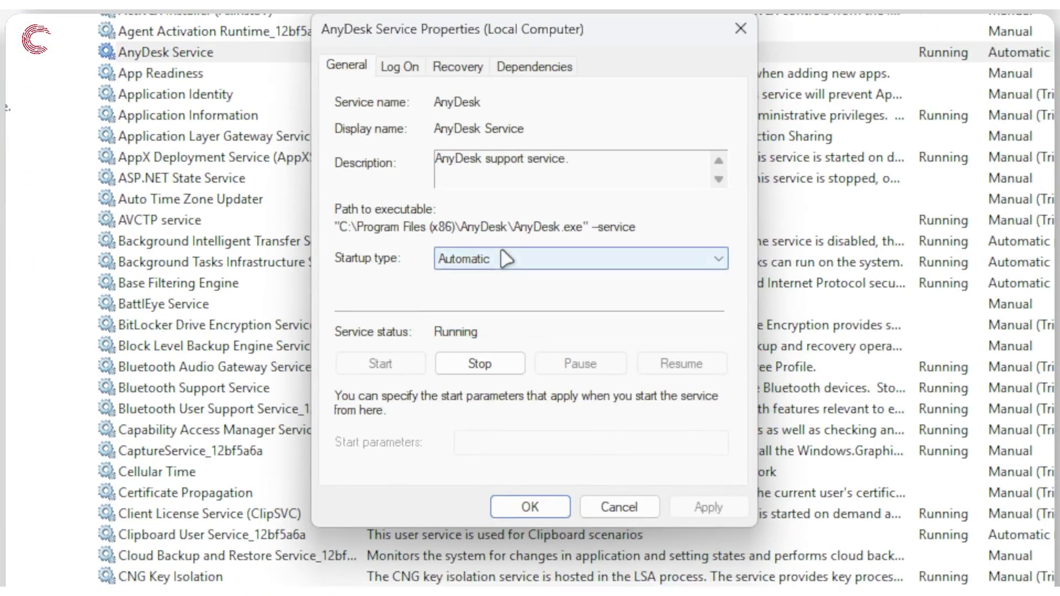
{"action": "left_click", "coordinate": [479, 364]}
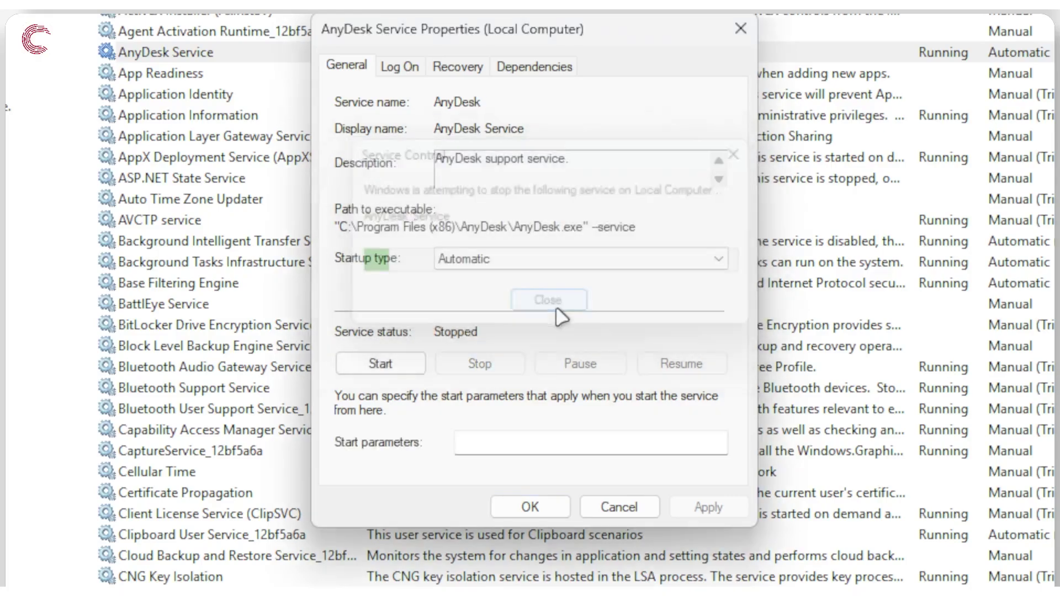
{"action": "left_click", "coordinate": [528, 507]}
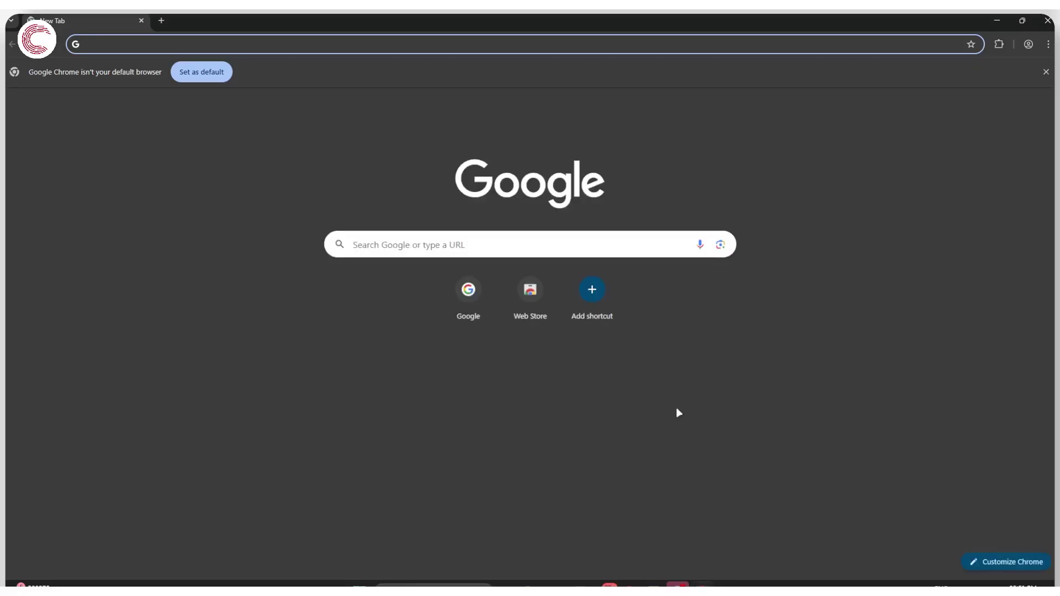
Switch on Memory Saver under Chrome Settings > Performance, keeping the Balanced level
{"action": "left_click", "coordinate": [1047, 44]}
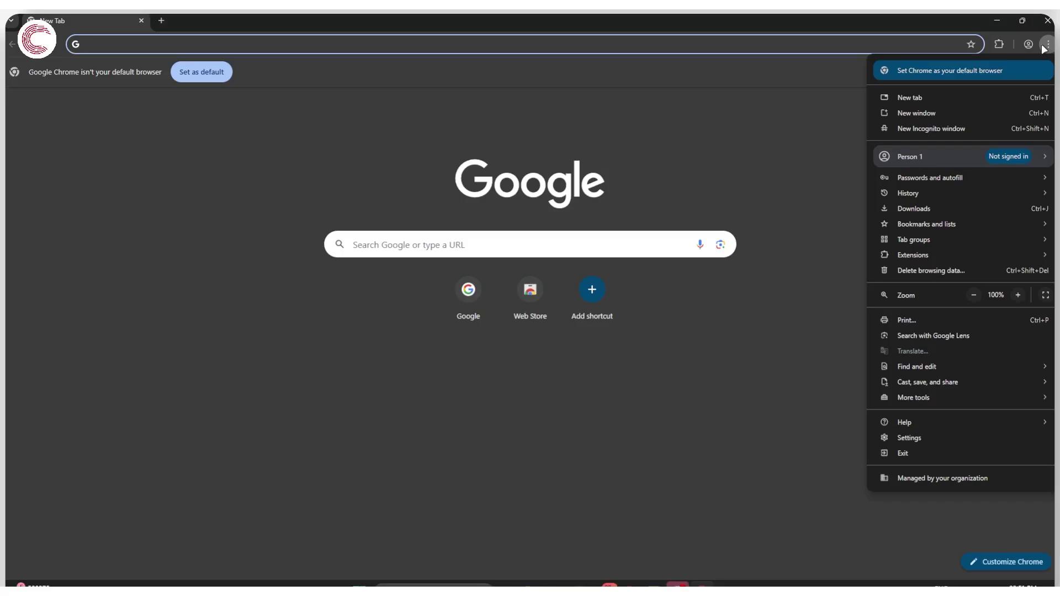
{"action": "left_click", "coordinate": [913, 438]}
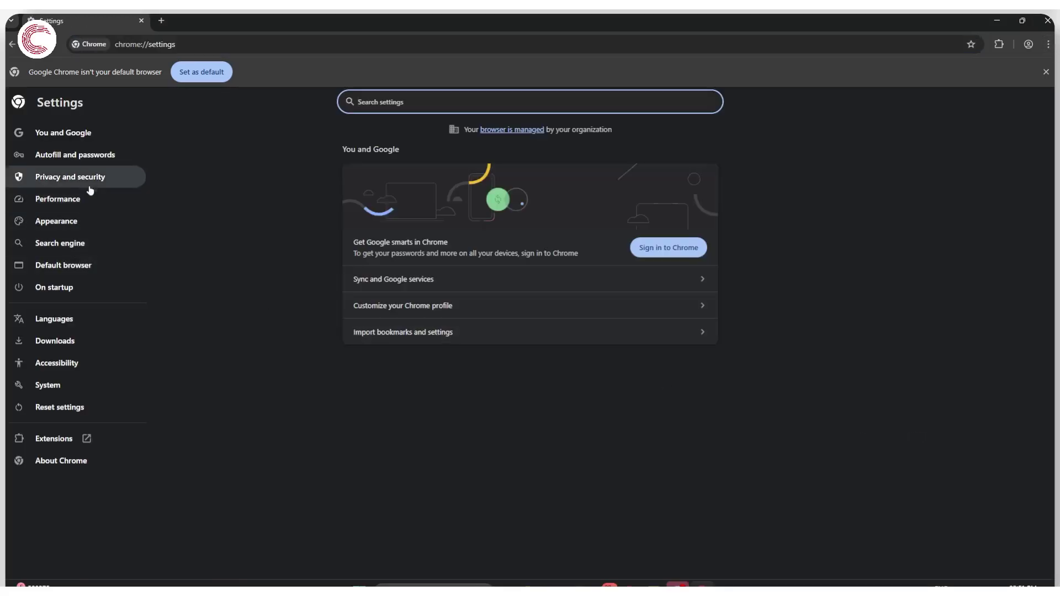
{"action": "left_click", "coordinate": [84, 200]}
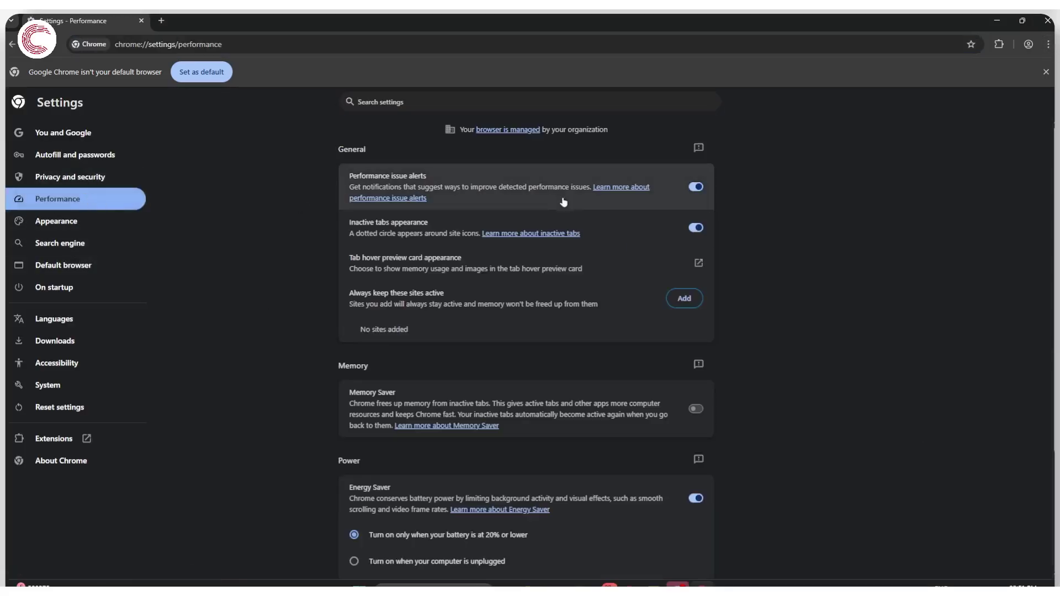
{"action": "scroll", "coordinate": [578, 221], "scroll_direction": "down", "scroll_amount": 2}
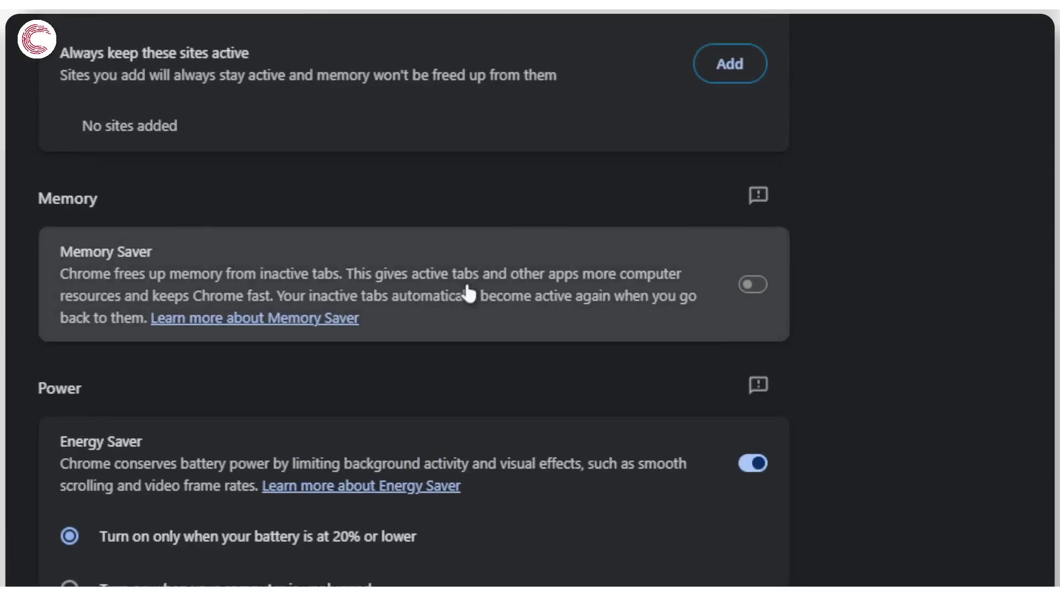
{"action": "left_click", "coordinate": [468, 293]}
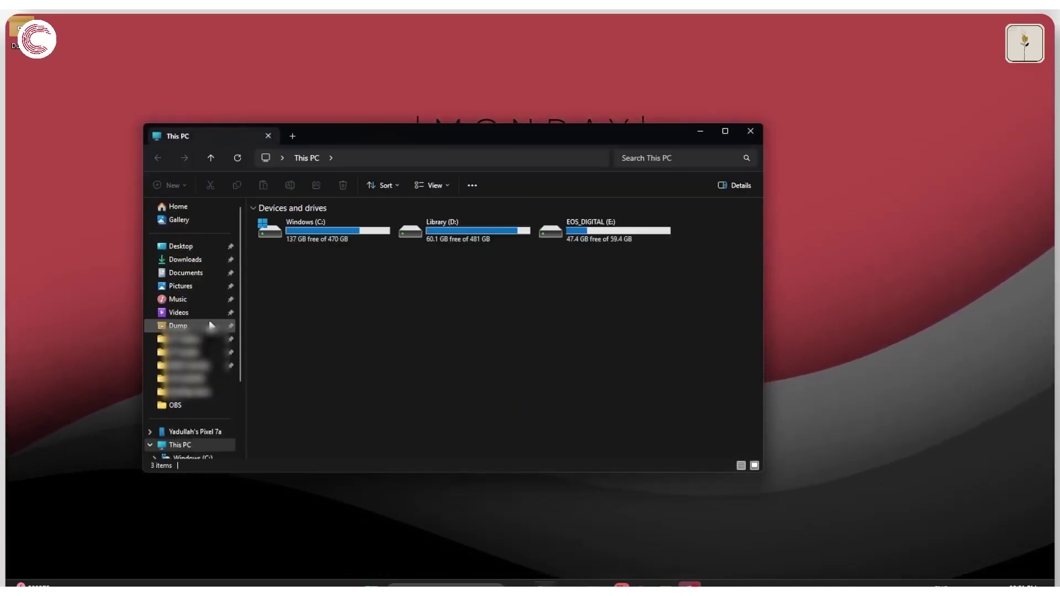
Go to Dump > Windows Tools > Windows11DebloaterV206 and run Windows11Debloater.exe
{"action": "left_click", "coordinate": [210, 325]}
{"action": "double_click", "coordinate": [601, 231]}
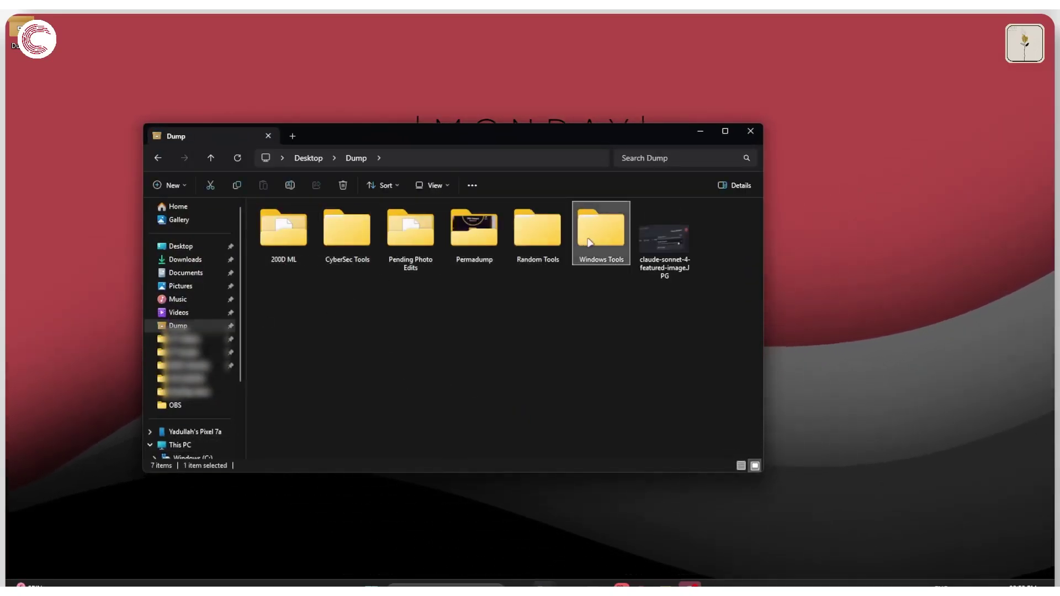
{"action": "double_click", "coordinate": [357, 255]}
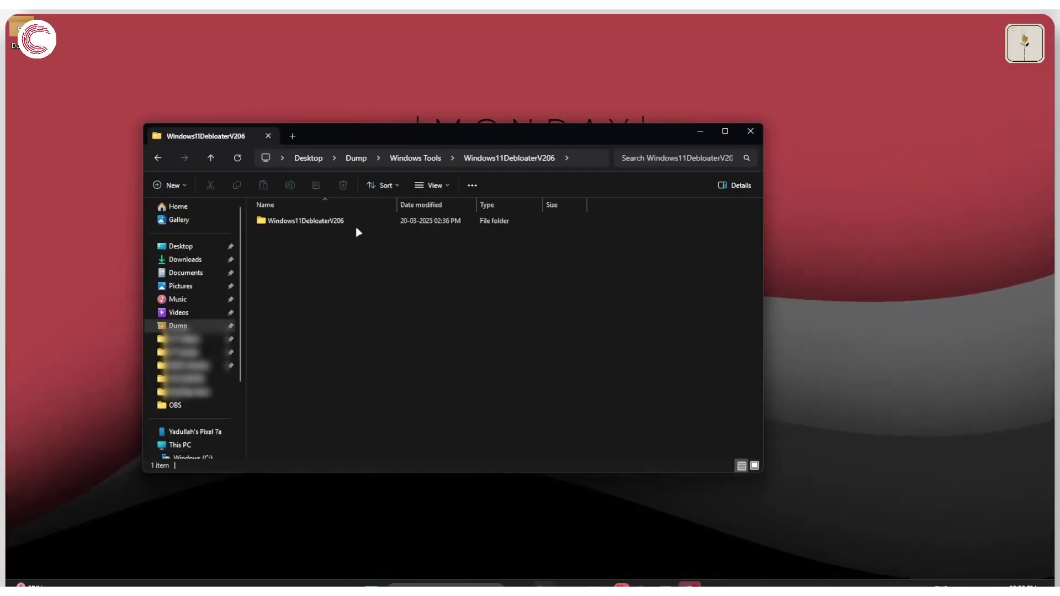
{"action": "double_click", "coordinate": [360, 223]}
{"action": "double_click", "coordinate": [348, 256]}
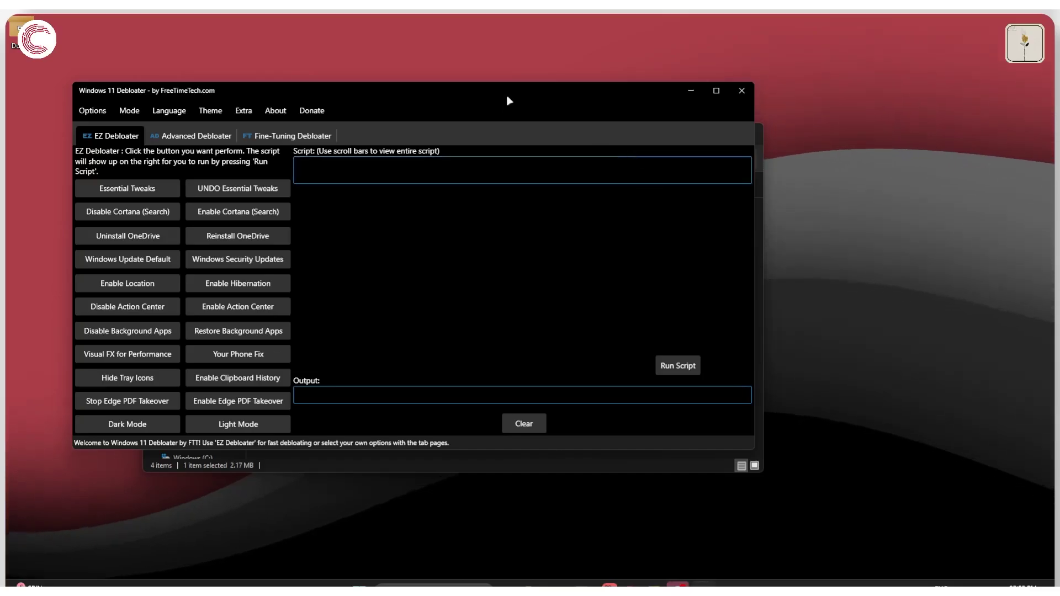
Minimize File Explorer and move the Windows 11 Debloater window up and right
{"action": "left_click", "coordinate": [699, 133]}
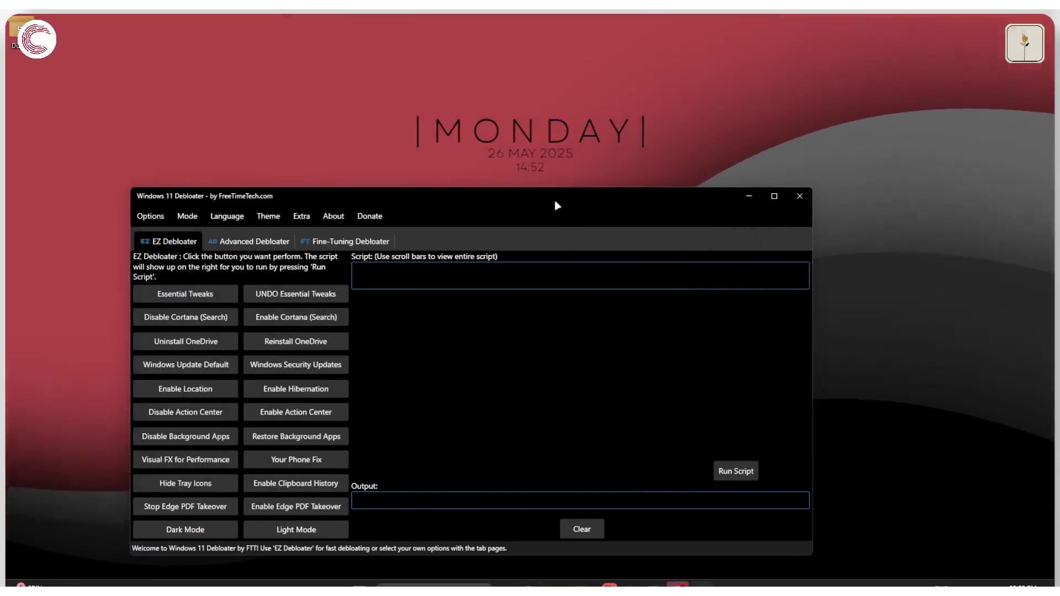
{"action": "left_click_drag", "start_coordinate": [557, 206], "coordinate": [578, 114]}
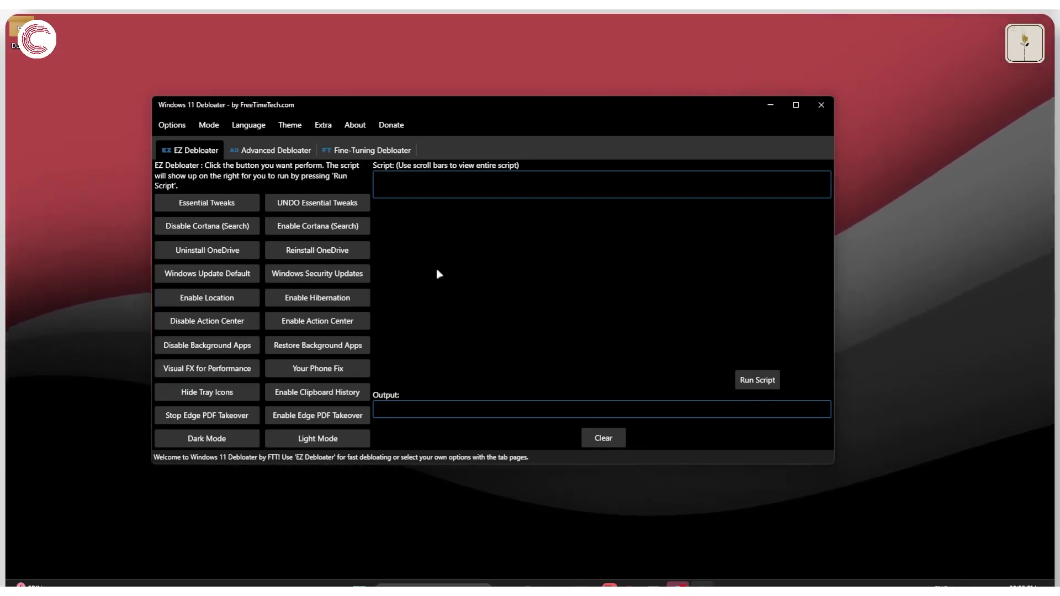
{"action": "left_click", "coordinate": [75, 244]}
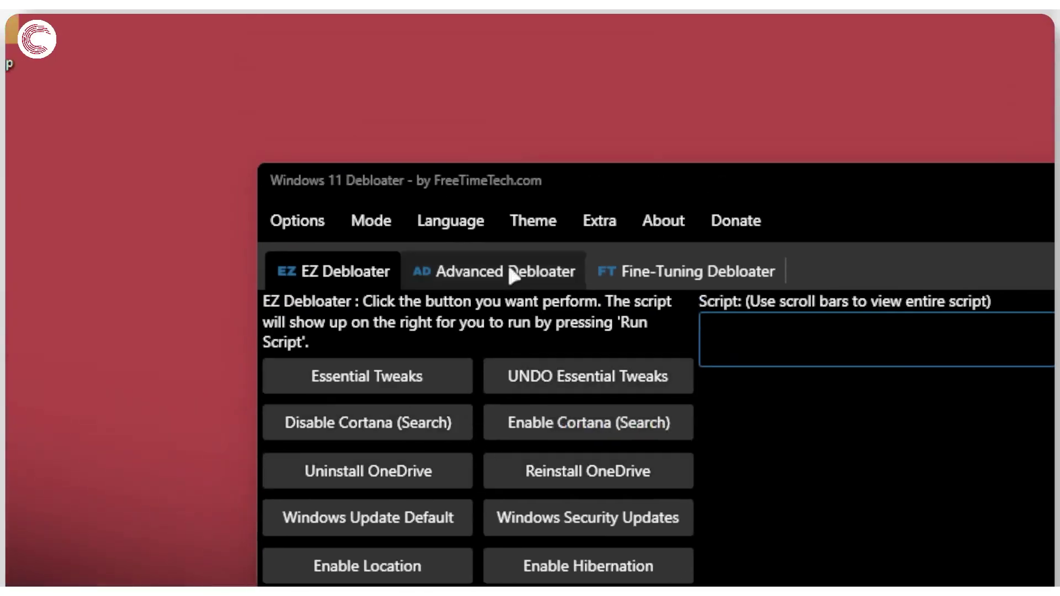
Browse the Advanced and Fine-Tuning Debloater pages, then return to the EZ Debloater page
{"action": "left_click", "coordinate": [499, 165]}
{"action": "scroll", "coordinate": [524, 287], "scroll_direction": "down", "scroll_amount": 2}
{"action": "scroll", "coordinate": [520, 279], "scroll_direction": "up", "scroll_amount": 2}
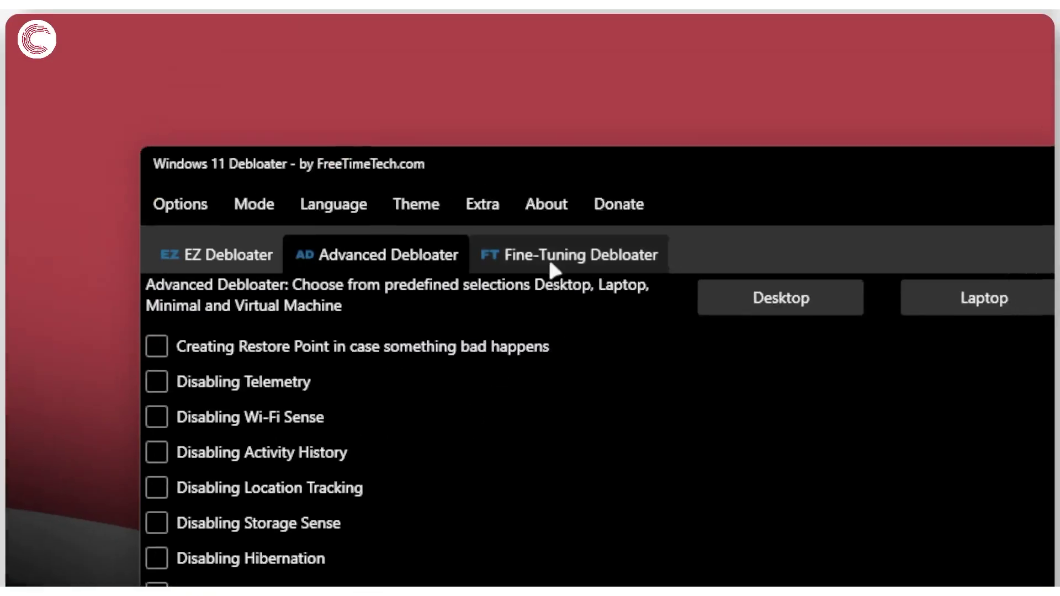
{"action": "left_click", "coordinate": [693, 25]}
{"action": "left_click", "coordinate": [248, 282]}
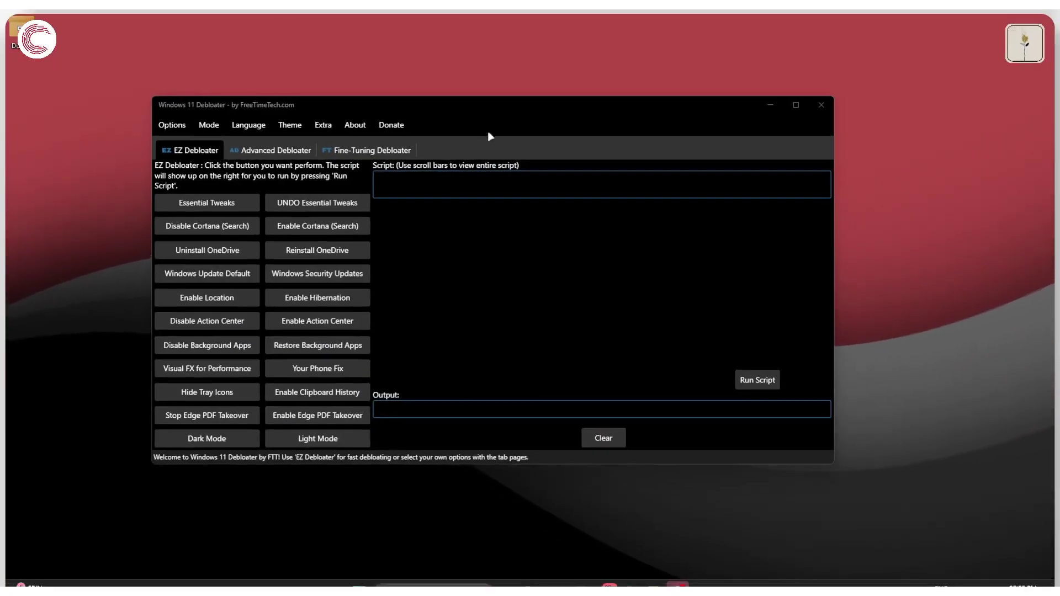
{"action": "left_click_drag", "start_coordinate": [499, 111], "coordinate": [519, 96]}
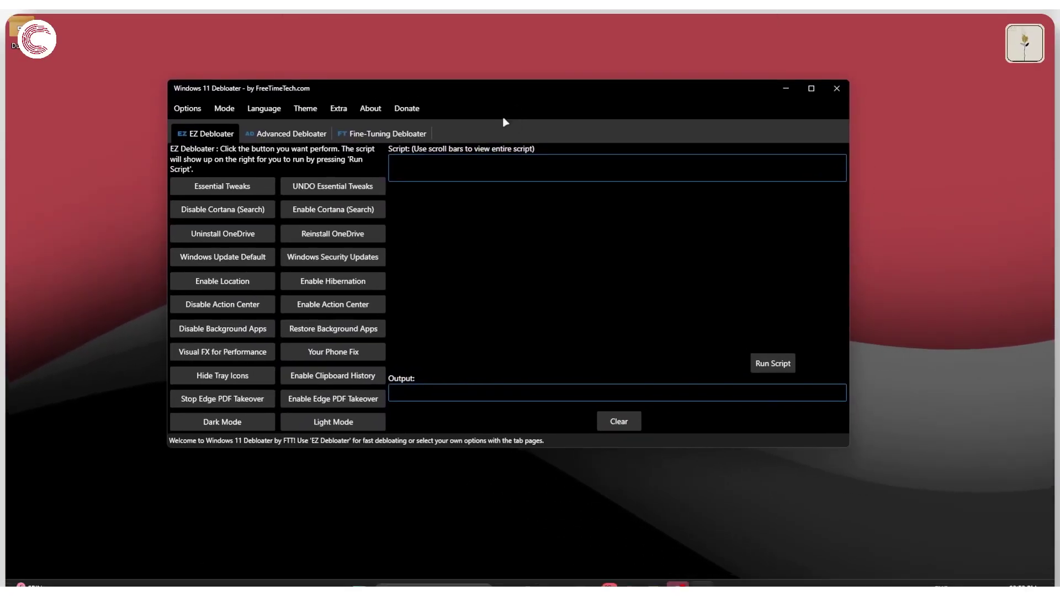